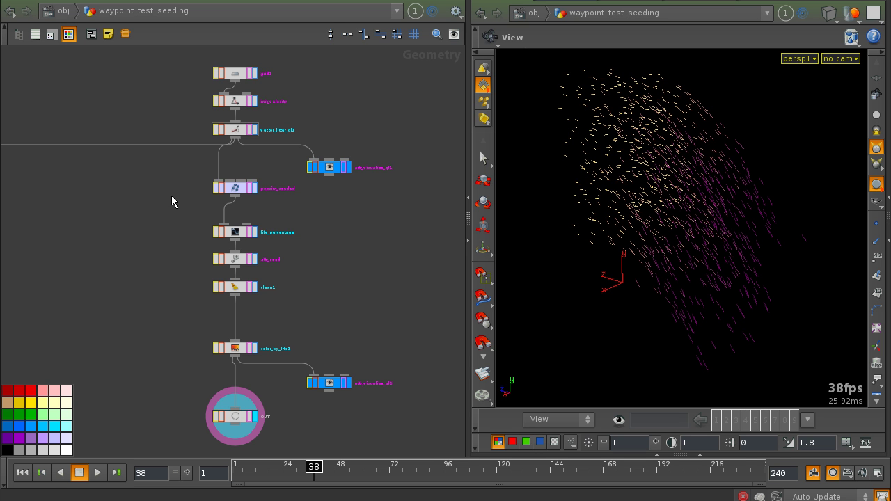
Examine the node network from the main particle chain across to the GEO_emitter branch with its three seeded POP simulations
mouse_move(167, 179)
middle_mouse_down()
mouse_move(177, 185)
mouse_move(171, 178)
middle_mouse_up()
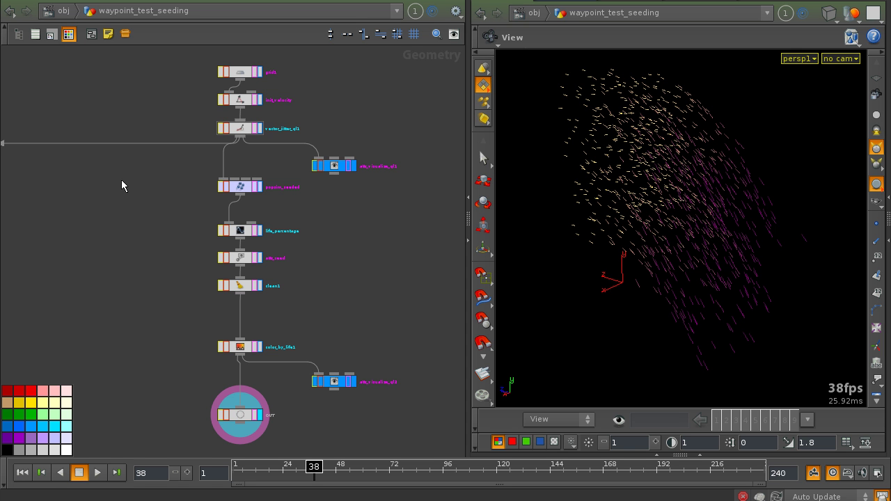
scroll(149, 183, "up", 4)
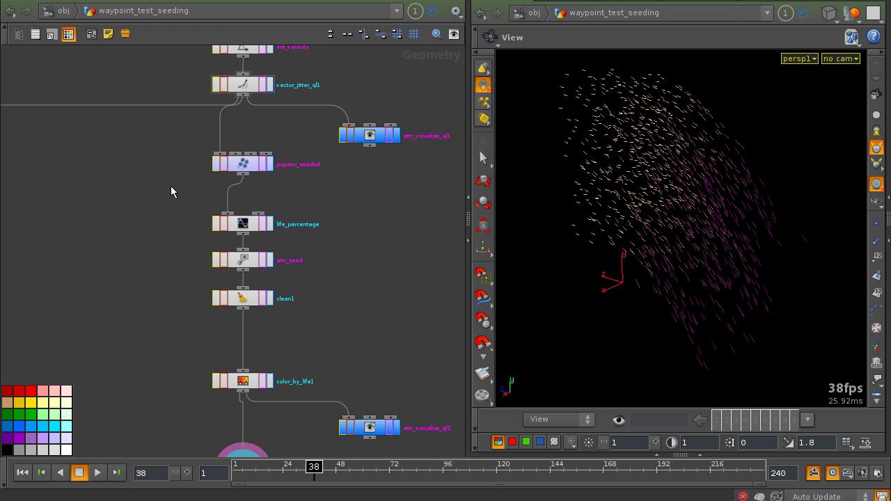
middle_click_drag(71, 246, 299, 232)
middle_click_drag(124, 256, 347, 240)
middle_click_drag(196, 247, 359, 208)
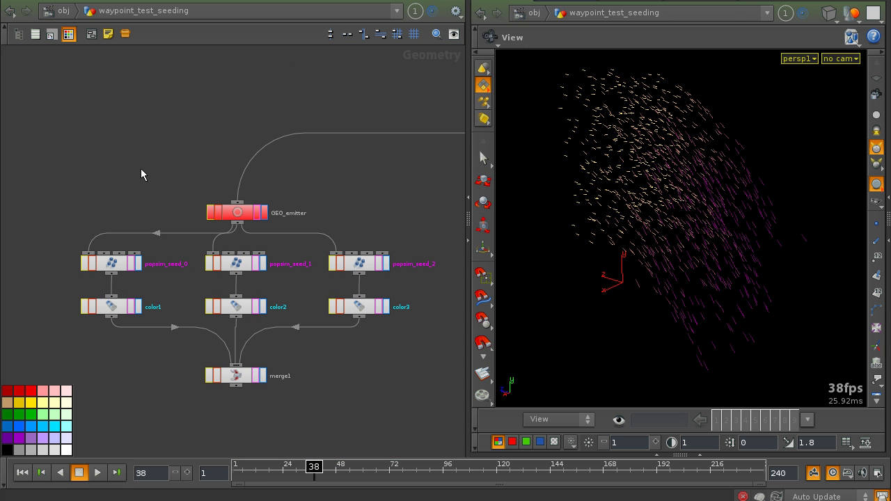
middle_click_drag(131, 178, 145, 160)
right_click_drag(145, 160, 167, 166)
middle_click_drag(177, 153, 143, 133)
right_click_drag(143, 132, 134, 130)
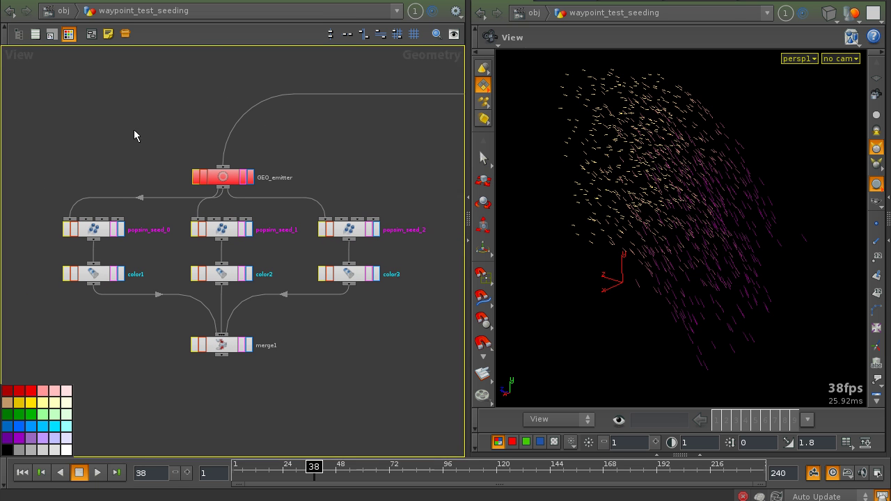
middle_click_drag(112, 147, 110, 133)
scroll(110, 133, "up", 1)
Play the particle simulation from the first frame with the current output, and again with popsim_seed_0 displayed
key("ctrl+Up")
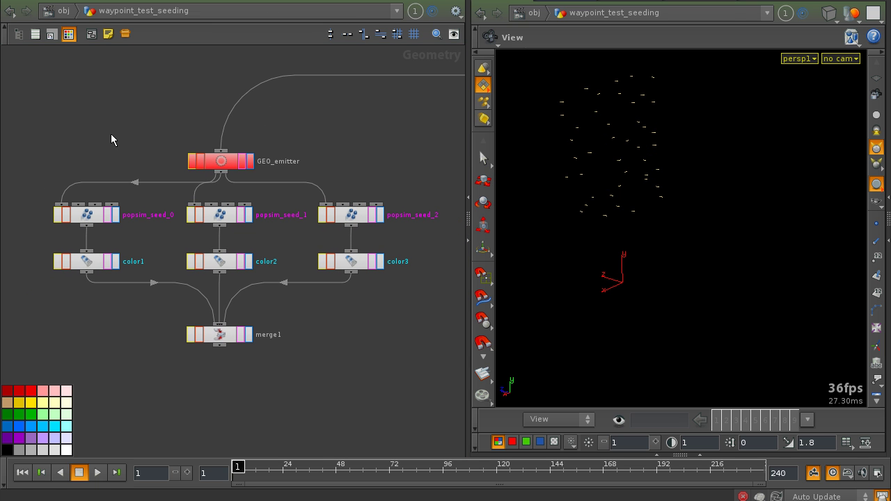
key("Up")
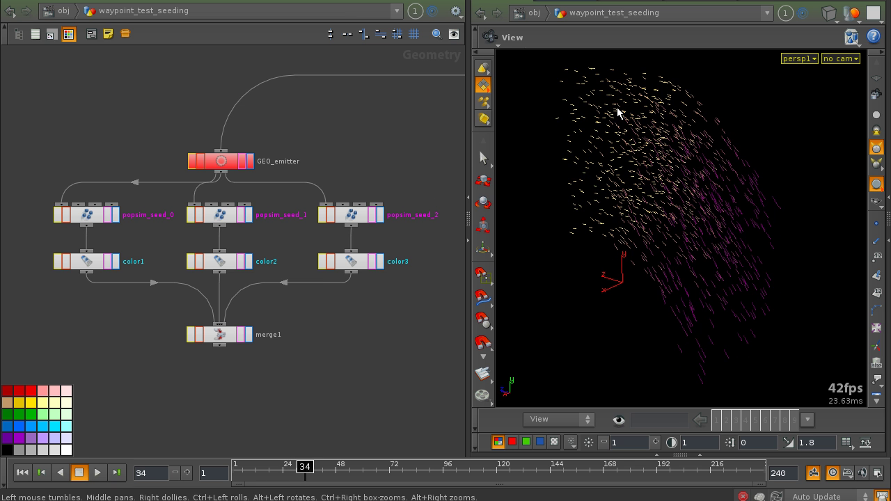
key("ctrl+Up")
left_click(117, 217)
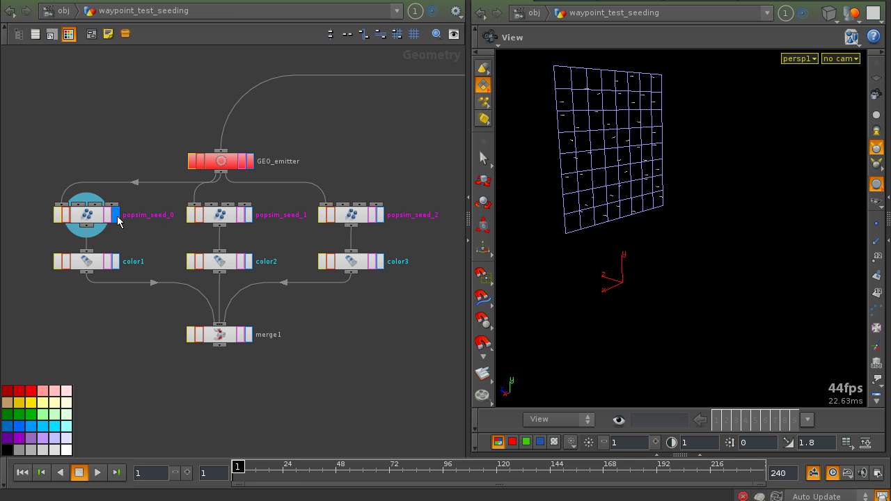
key("Up")
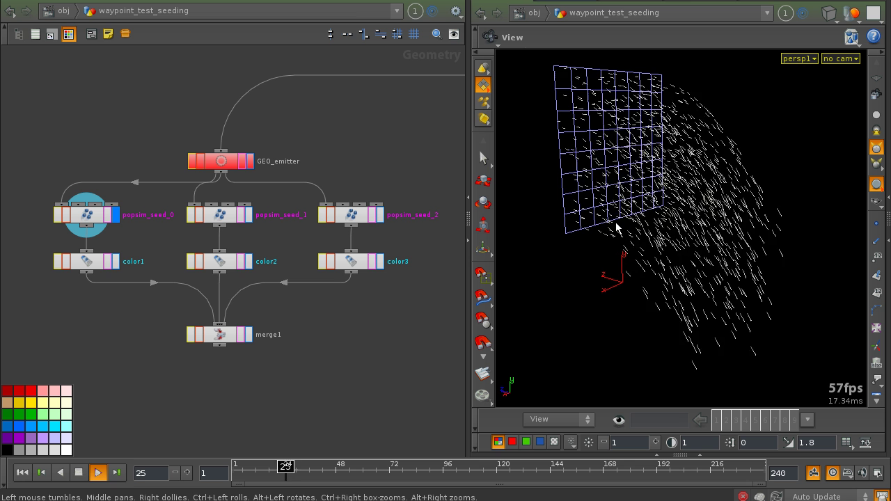
key("Up")
Inspect the standard parameters of popsim_seed_0, including its Random Seed
key("p")
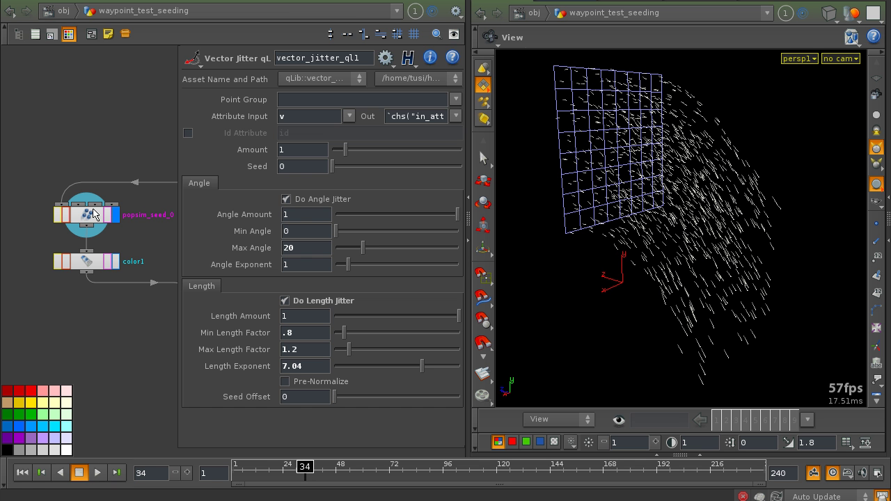
left_click_drag(36, 186, 120, 233)
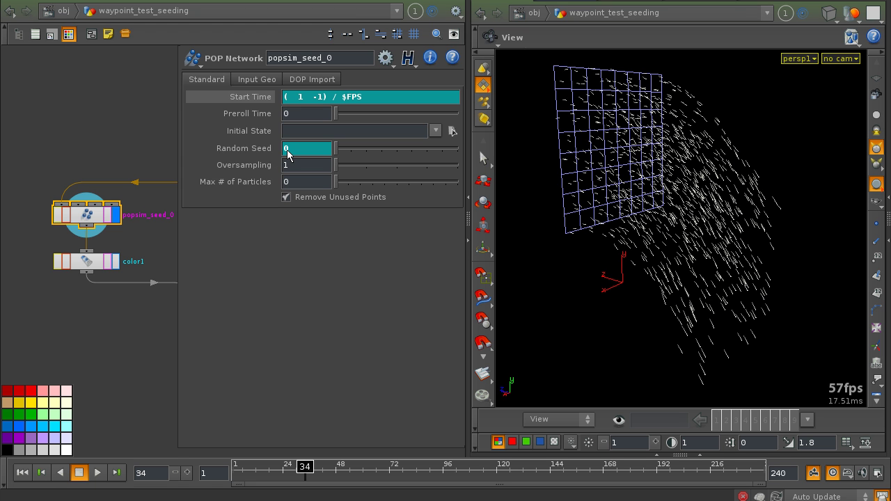
key("p")
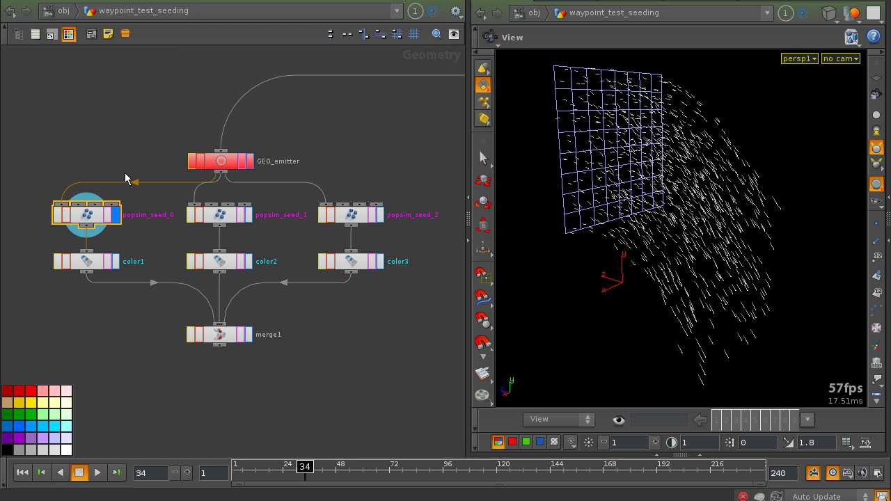
key("p")
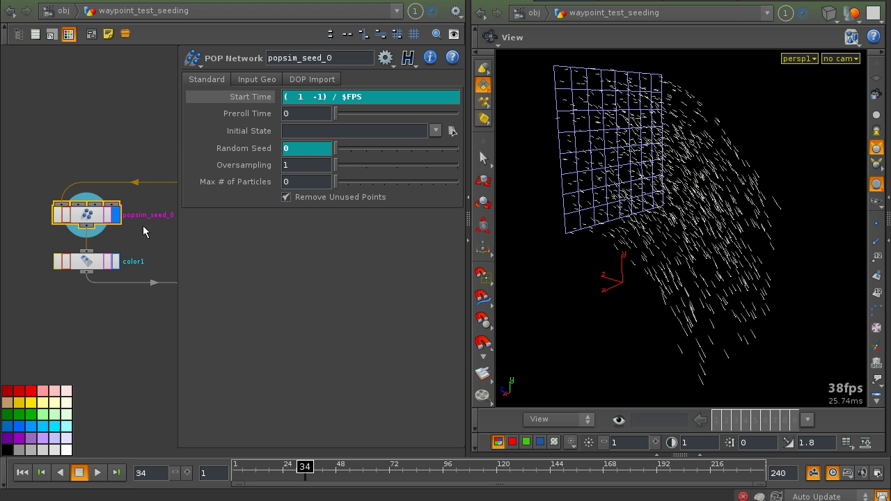
key("p")
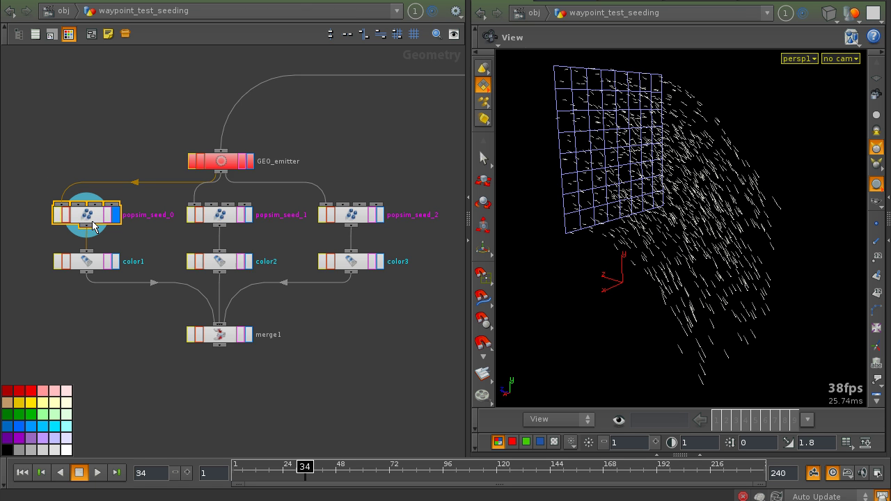
Display popsim_seed_1 and review the Random Seed parameter of popsim_seed_2
left_click(248, 217)
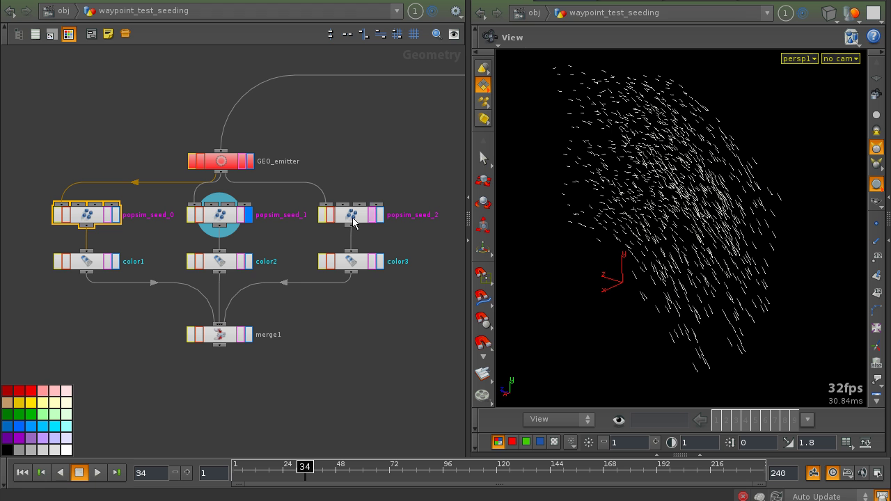
left_click(219, 223)
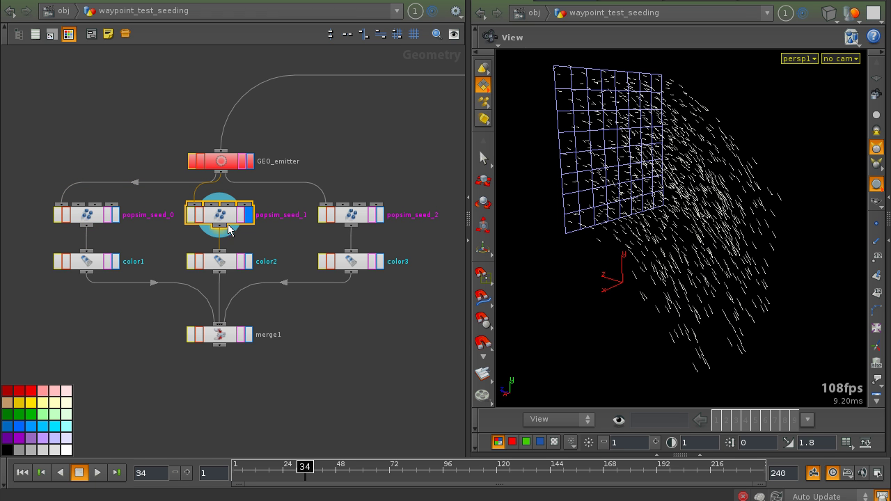
left_click(372, 158)
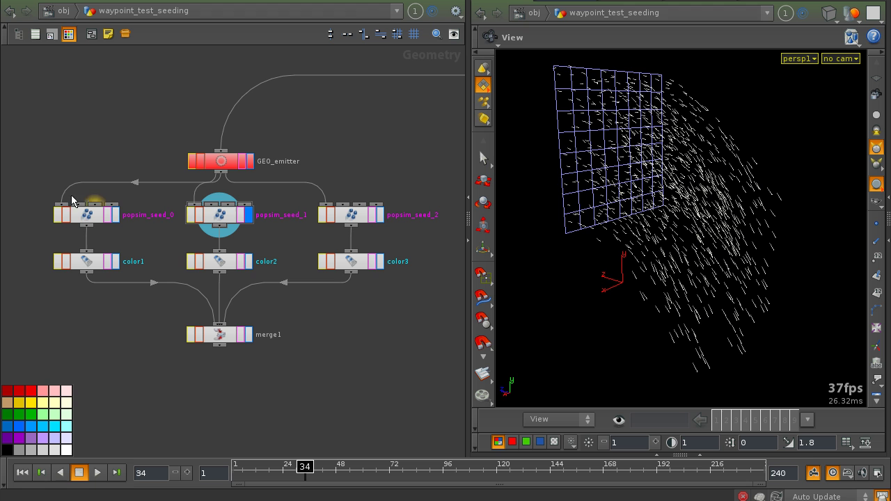
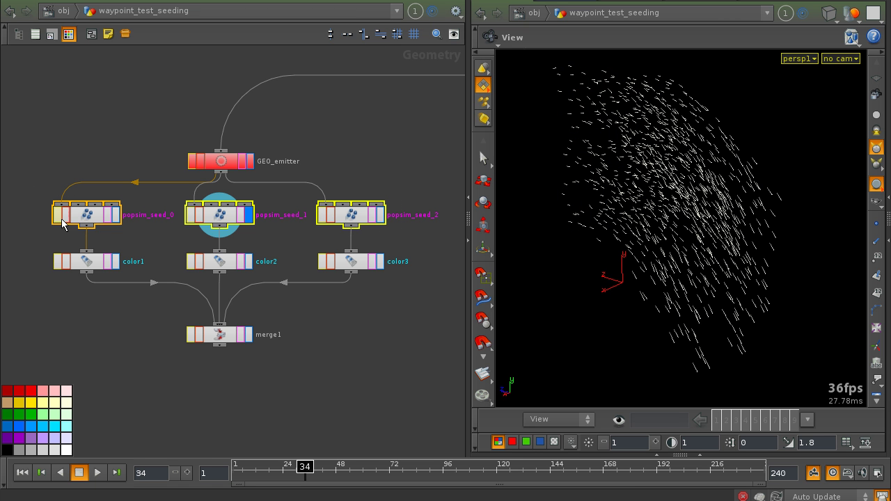
left_click_drag(346, 147, 387, 222)
key("p")
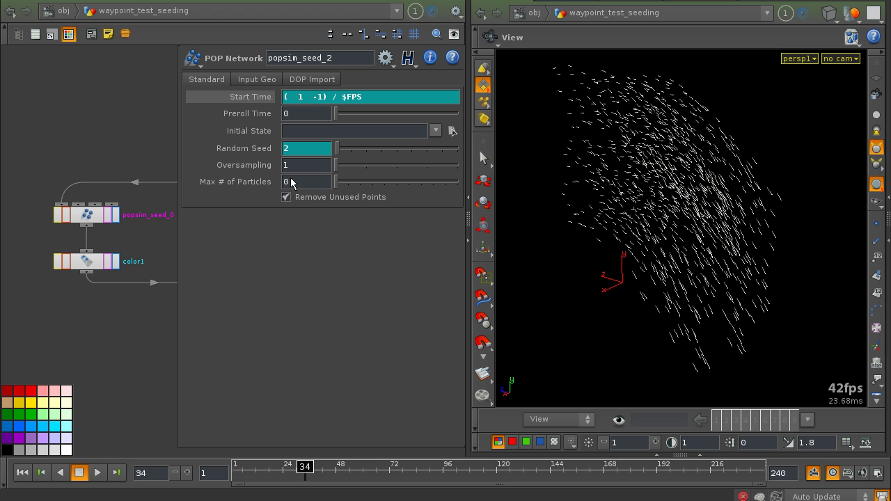
key("p")
Compare the particle patterns of popsim_seed_0, popsim_seed_1 and popsim_seed_2 at frame 34 by displaying each in turn
left_click(381, 215)
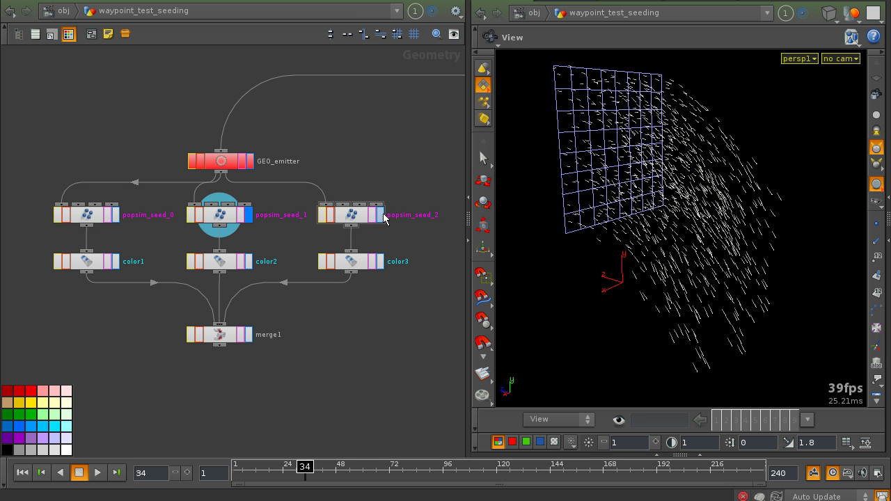
left_click(249, 215)
left_click(116, 215)
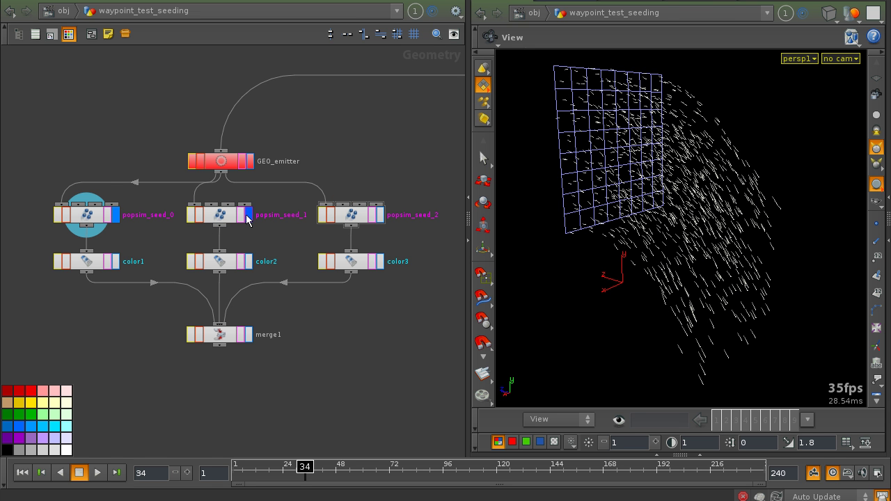
left_click(249, 215)
left_click(381, 215)
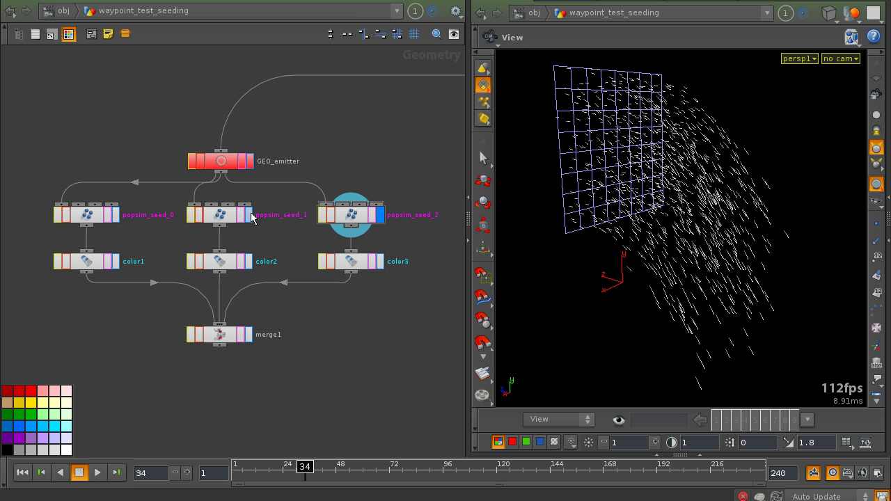
left_click(249, 215)
left_click(117, 215)
Play the simulation on to frame 43 and compare the three seeded simulations again by displaying each one
key("Up")
key("Up")
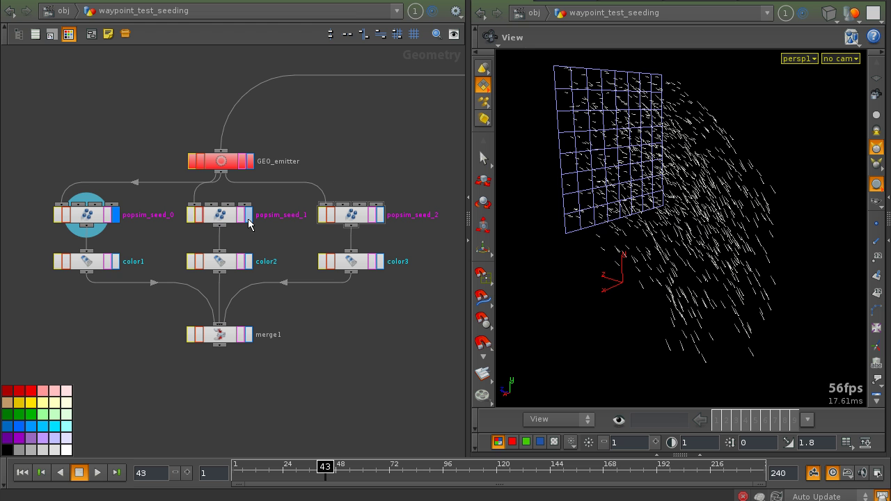
left_click(249, 217)
left_click(380, 218)
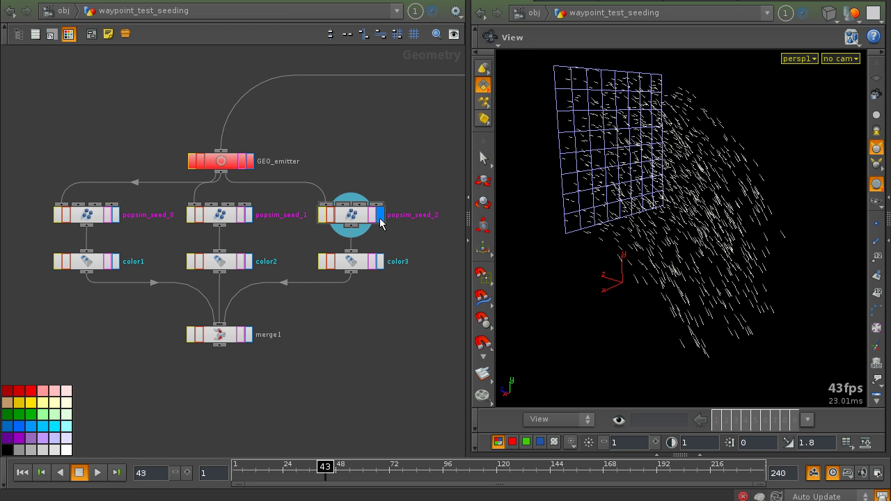
left_click(249, 216)
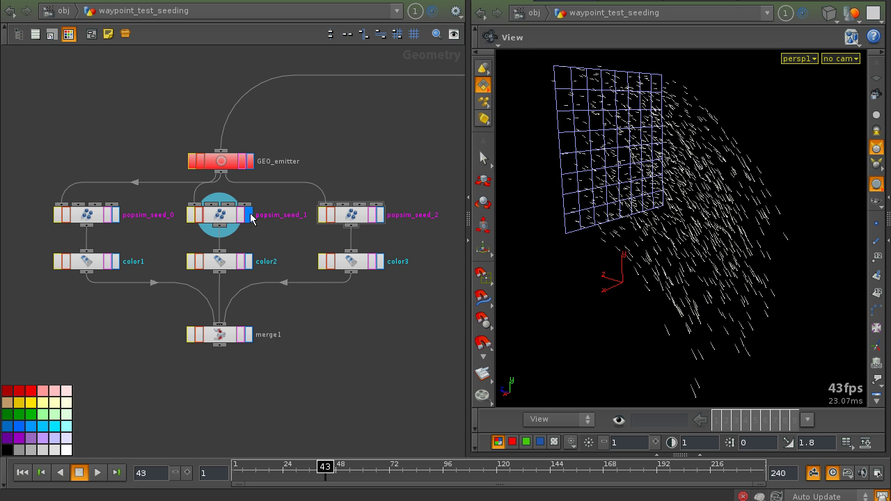
left_click(116, 217)
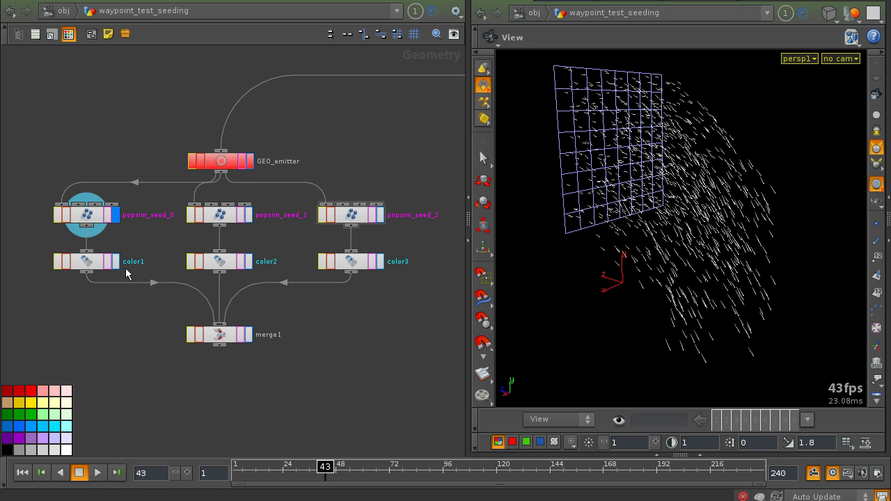
Display the color1, color2 and color3 nodes in turn, ending with merge1 displayed to combine all three seeds
left_click(116, 263)
left_click(249, 261)
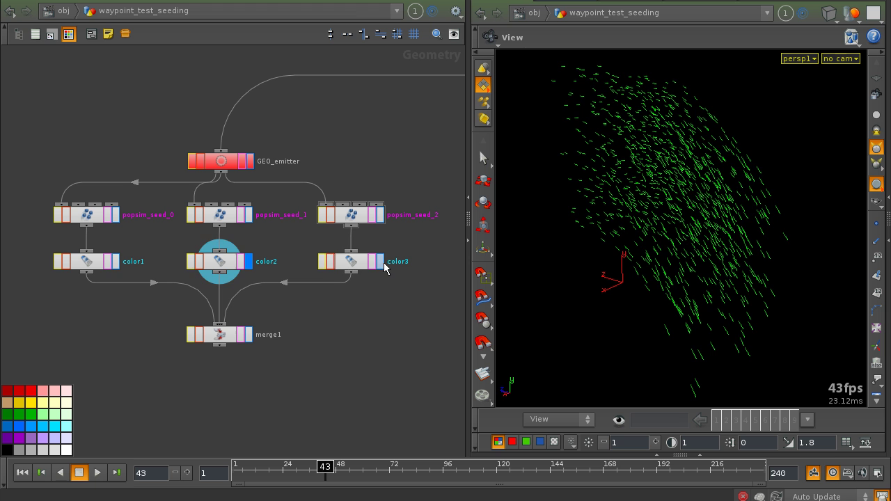
left_click(380, 261)
left_click(249, 334)
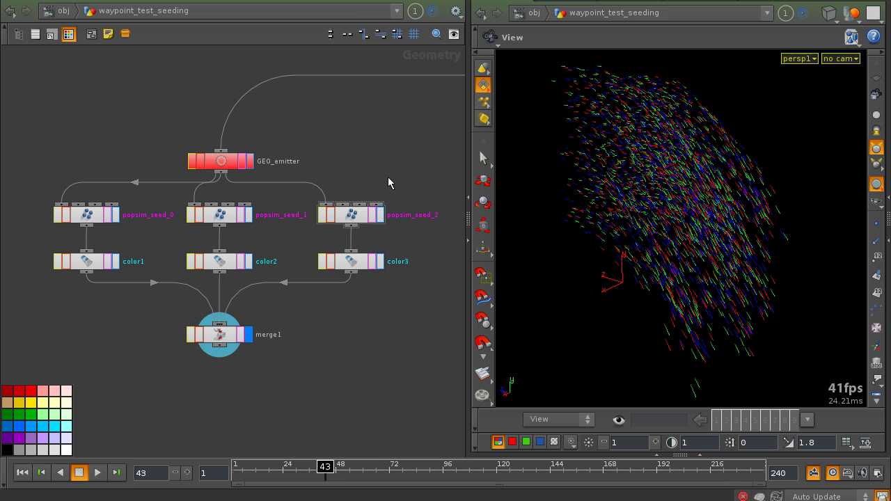
Set Min Length Factor to 0.61 and Max Length Factor to 1.84 on vector_jitter_ql1 while playing the simulation from the first frame
middle_click_drag(369, 165, 118, 264)
middle_click_drag(442, 149, 234, 197)
middle_click_drag(289, 215, 195, 219)
left_click(252, 230)
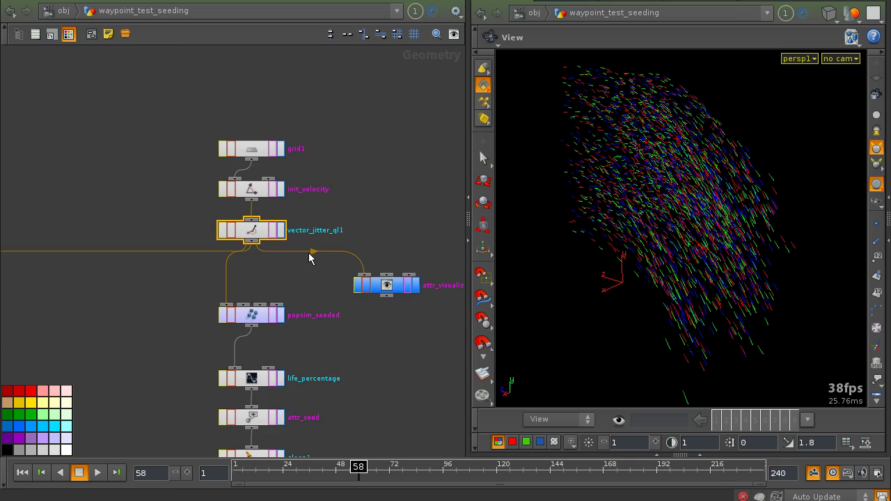
key("p")
key("ctrl+Up")
key("Up")
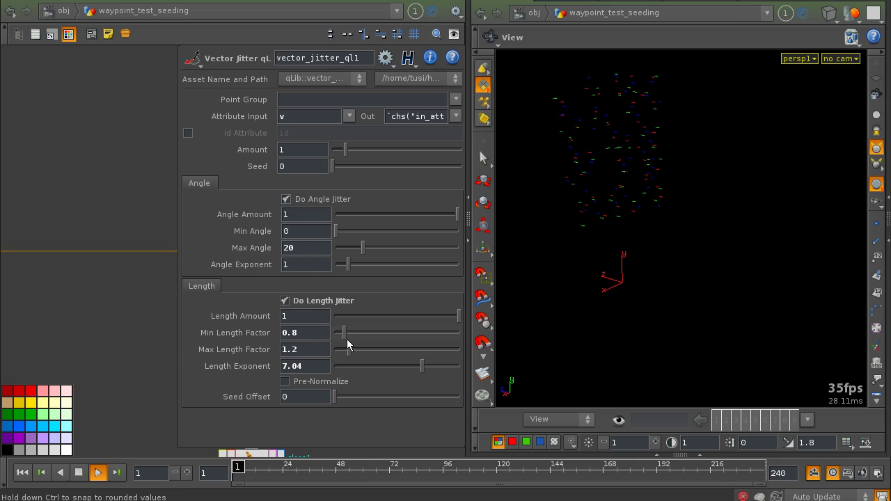
left_click_drag(343, 336, 356, 349)
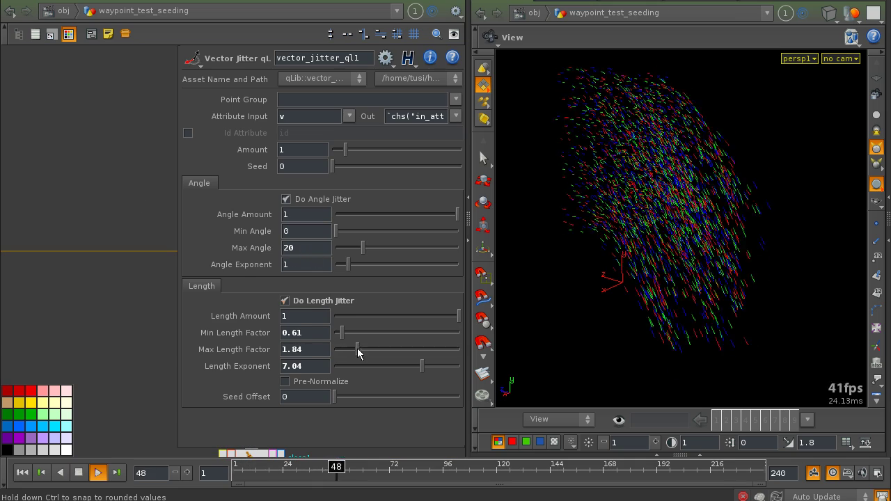
Try Max Angle values of 83.8 and 47.8 on the vector jitter, replaying the simulation from the first frame for each
left_click_drag(362, 248, 449, 249)
key("ctrl+Up")
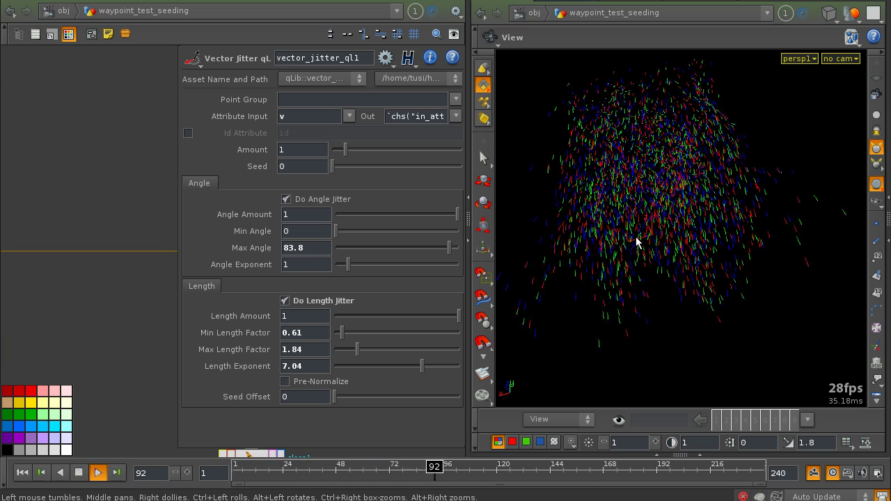
left_click_drag(427, 247, 406, 249)
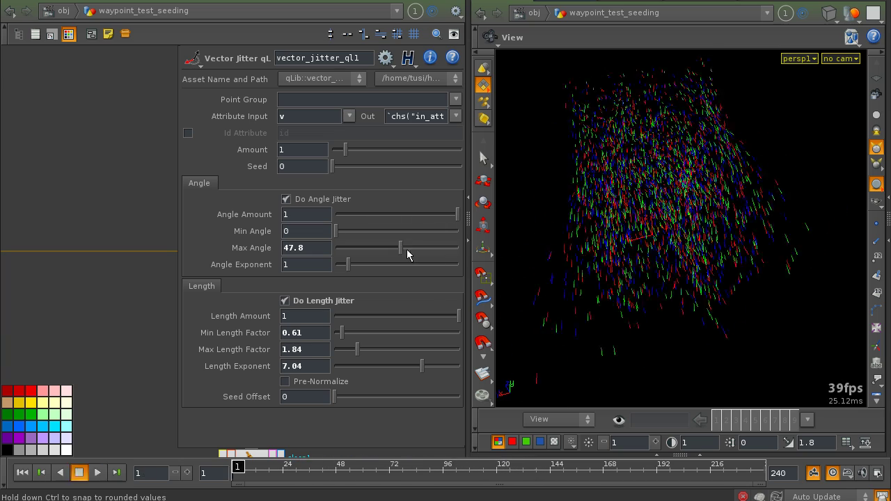
key("ctrl+Up")
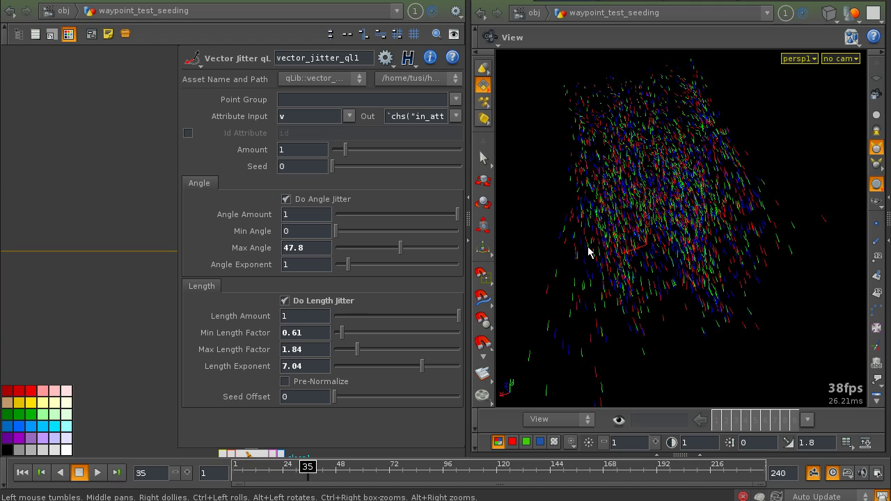
left_click_drag(616, 222, 634, 234)
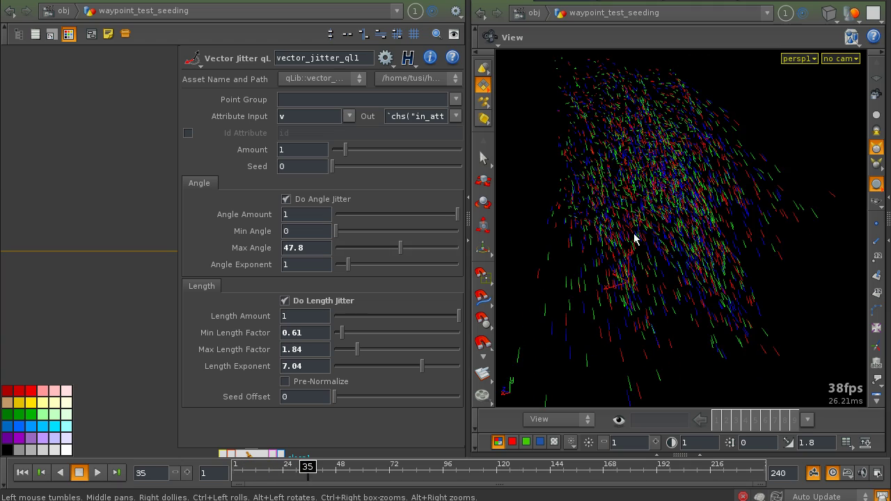
Set Max Angle to 0 on vector_jitter_ql1 and replay the merged simulation from the first frame
left_click_drag(364, 249, 291, 254)
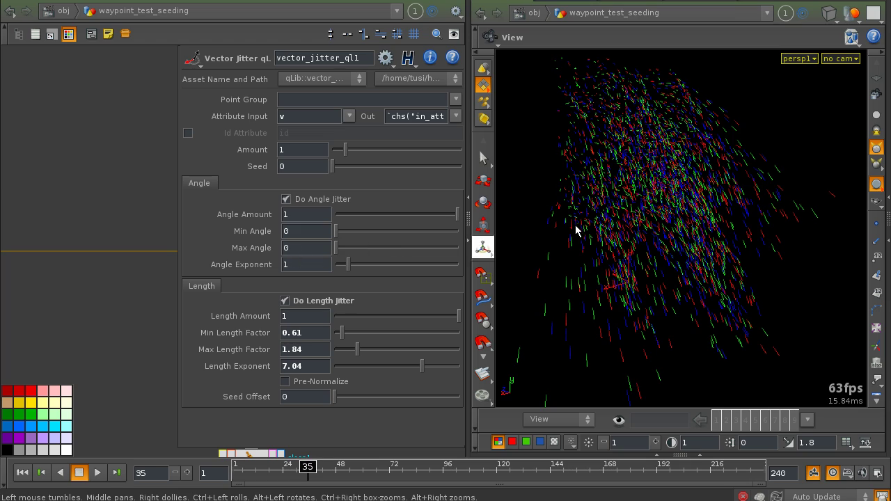
key("ctrl+Up")
key("Up")
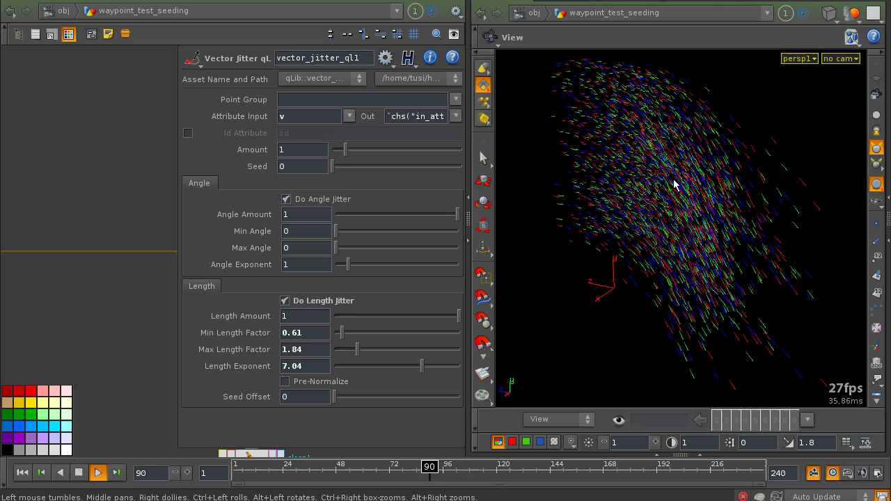
key("Up")
left_click_drag(631, 195, 621, 213)
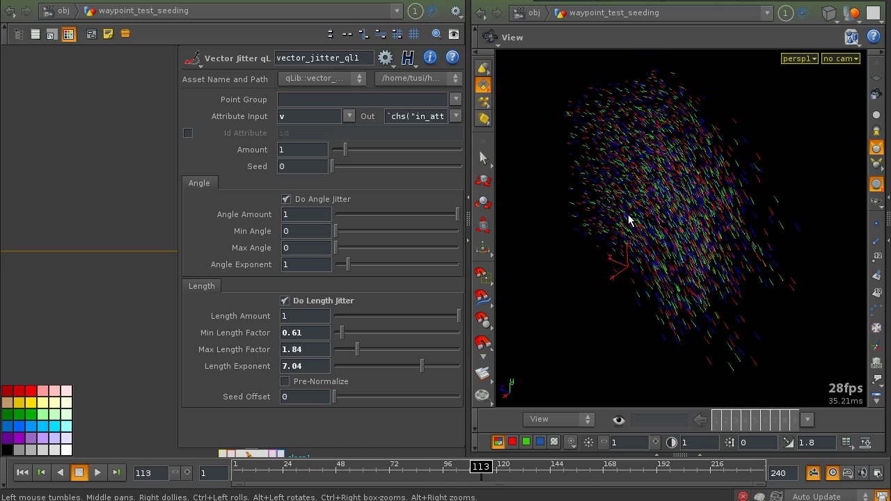
Examine the branch of three seeded popsim and color nodes feeding merge1, briefly selecting the group
key("p")
middle_click_drag(111, 297, 209, 234)
left_click(207, 234)
middle_click_drag(87, 256, 300, 226)
middle_click_drag(165, 251, 377, 221)
middle_click_drag(245, 243, 418, 195)
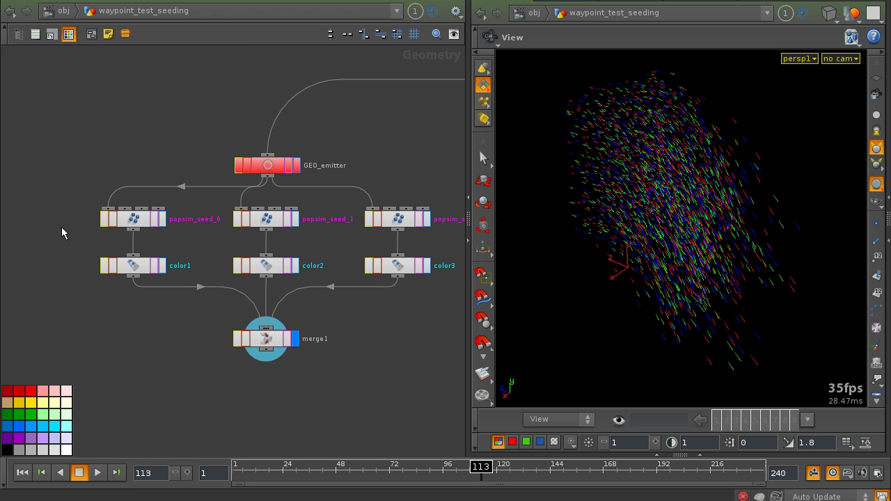
middle_click_drag(60, 230, 40, 209)
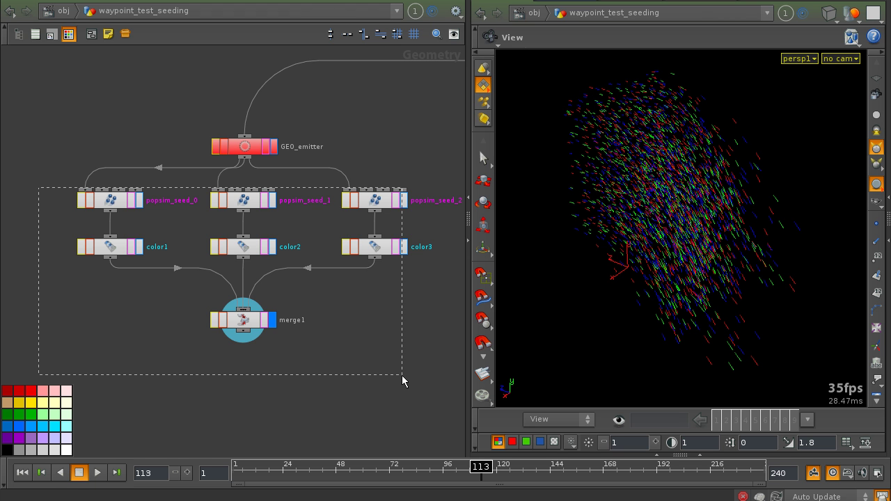
left_click_drag(402, 380, 404, 382)
left_click_drag(43, 190, 426, 379)
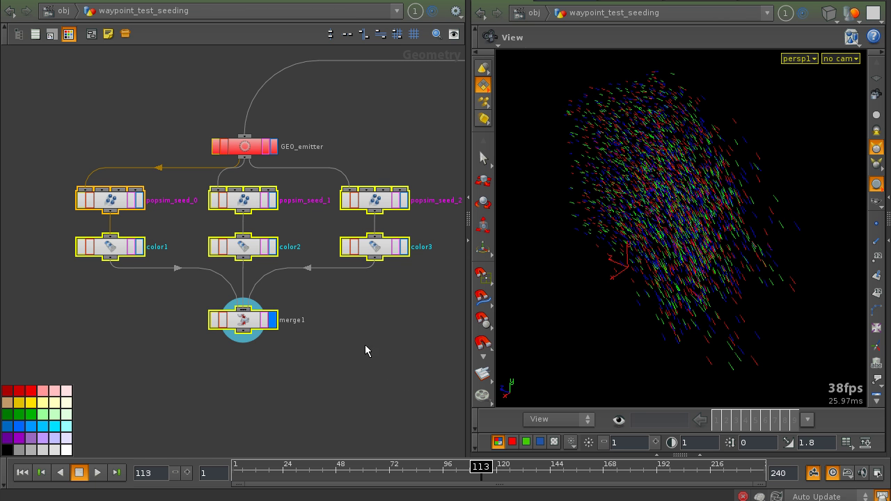
left_click(364, 336)
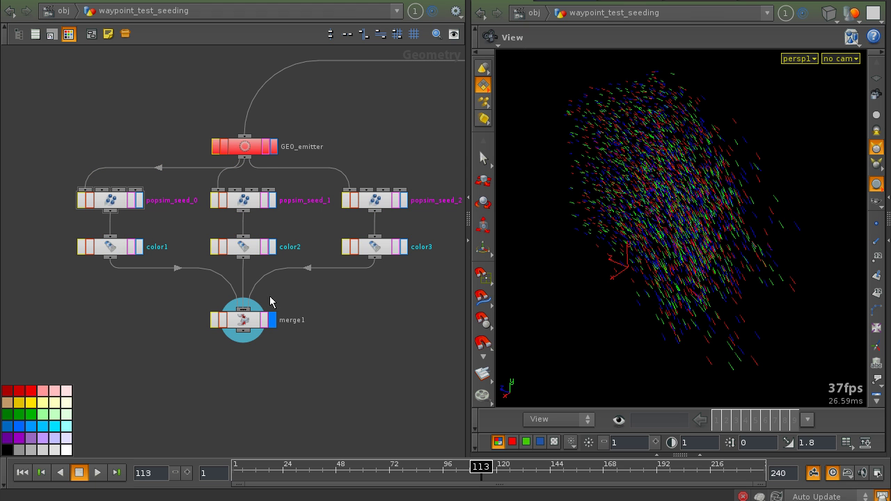
middle_click_drag(396, 345, 259, 334)
right_click_drag(356, 288, 254, 311)
middle_click_drag(254, 310, 306, 305)
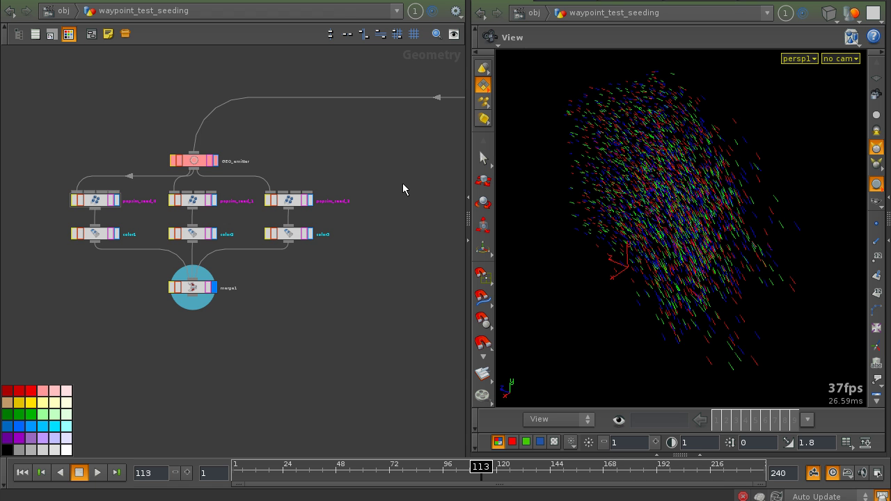
Move color_by_life1, attr_visualize_ql2 and OUT slightly further down below clean1 in the main node chain
middle_click_drag(403, 185, 240, 190)
middle_click_drag(370, 215, 179, 244)
left_click_drag(155, 288, 414, 421)
left_click_drag(244, 314, 243, 327)
left_click(186, 218)
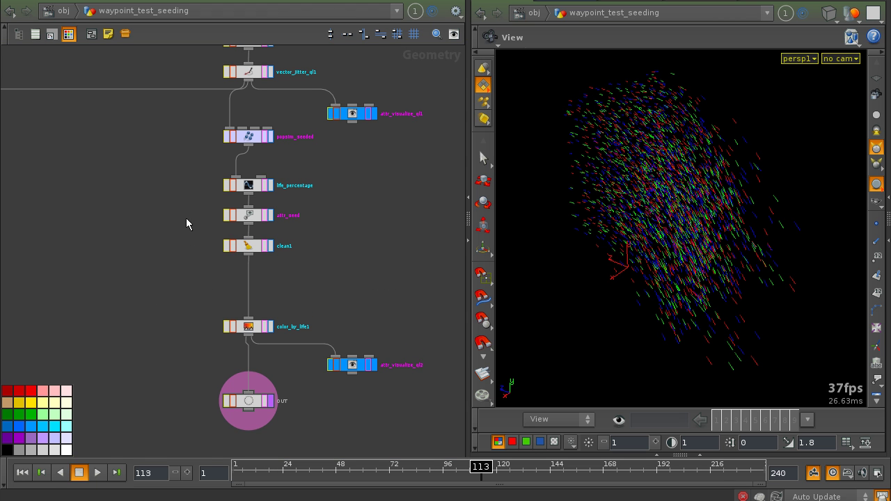
middle_click_drag(186, 217, 183, 239)
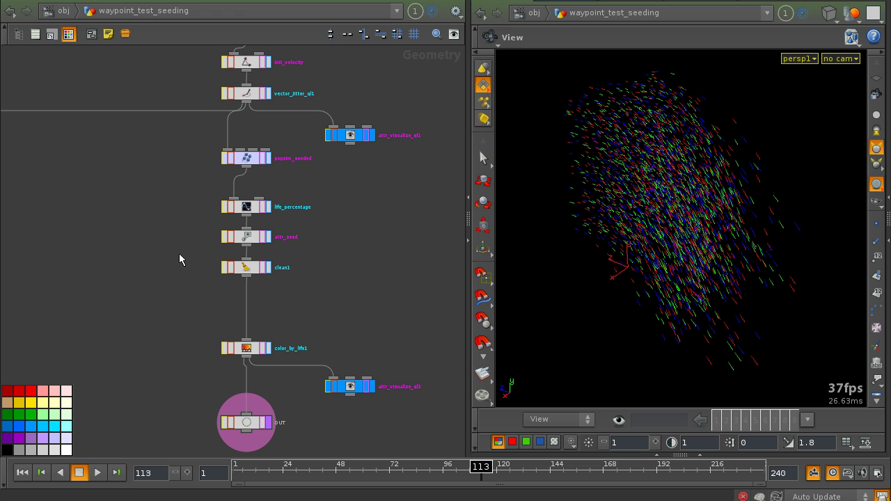
Display popsim_seeded and play its simulation from the first frame, viewing the particles from another angle
key("ctrl+Up")
left_click(269, 160)
key("Up")
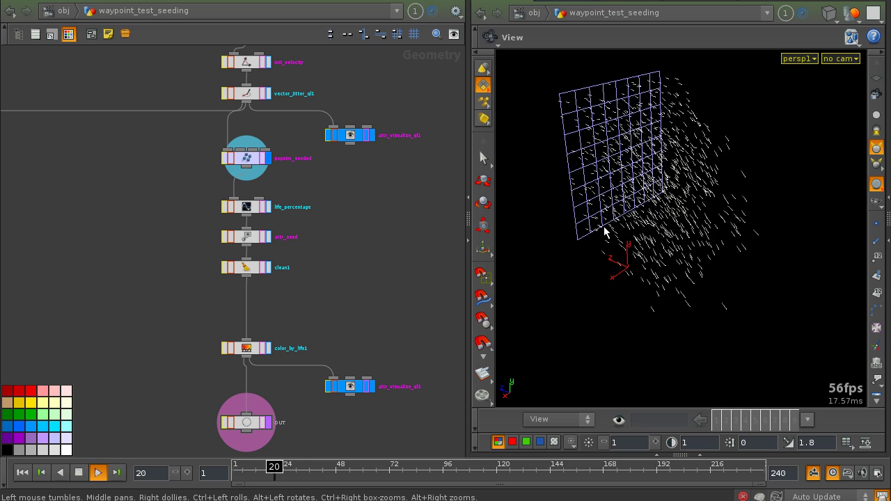
key("ctrl+Up")
key("Up")
mouse_move(617, 231)
left_mouse_down()
mouse_move(563, 208)
mouse_move(575, 213)
left_mouse_up()
Inspect the standard parameters of the popsim_seeded POP Network, including its Random Seed
left_click_drag(191, 147, 260, 175)
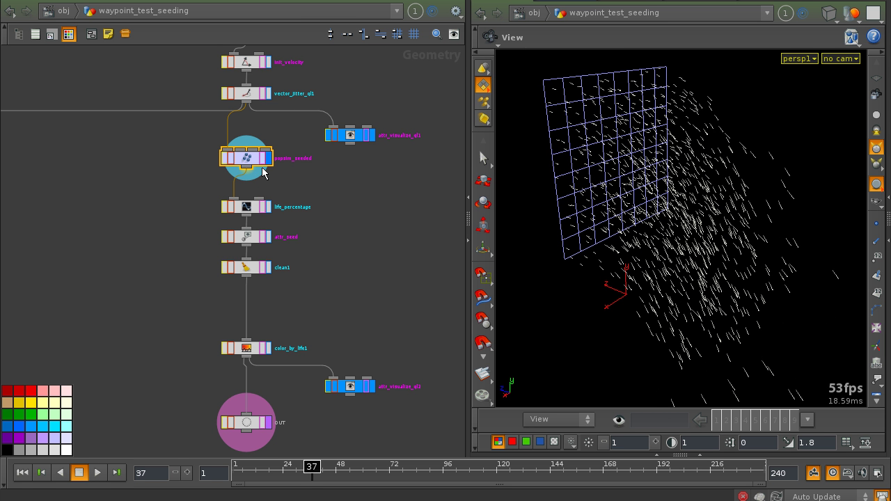
key("p")
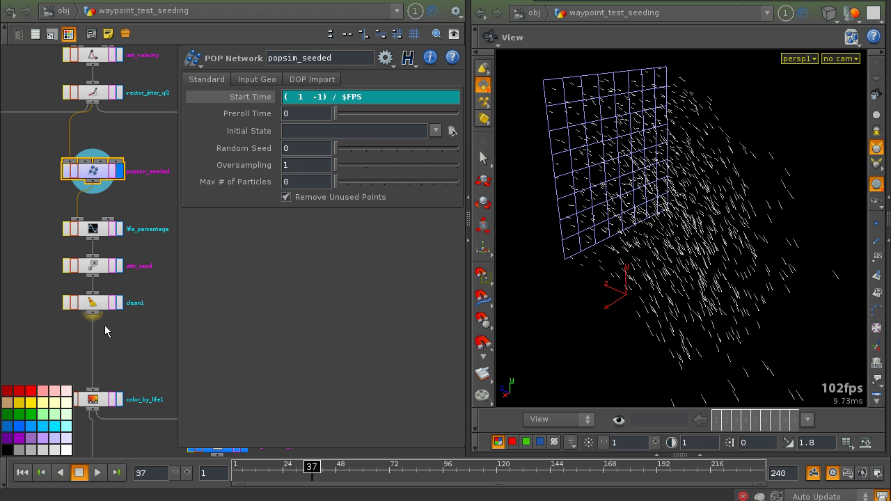
key("p")
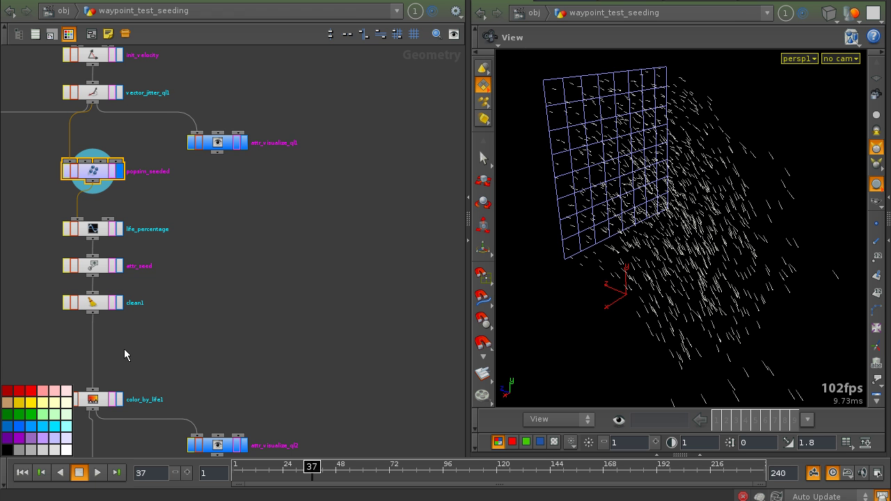
Shift color_by_life1, attr_visualize_ql2 and OUT down again to leave room for another node under clean1
middle_click_drag(124, 348, 252, 233)
left_click_drag(147, 258, 328, 383)
left_click_drag(215, 285, 216, 298)
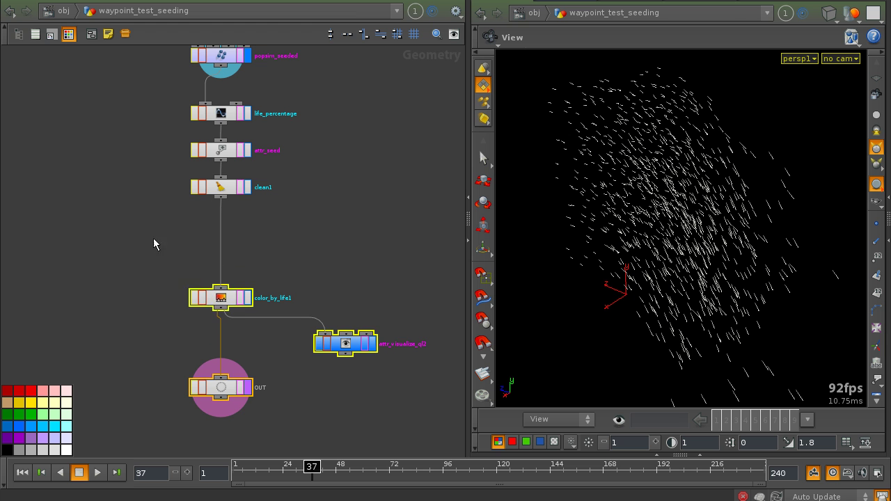
left_click(153, 238)
Insert a Waypoint qL node between clean1 and color_by_life1 and name it wp_particle_seeded
middle_click_drag(155, 230, 166, 276)
scroll(169, 300, "up", 3)
key("Tab")
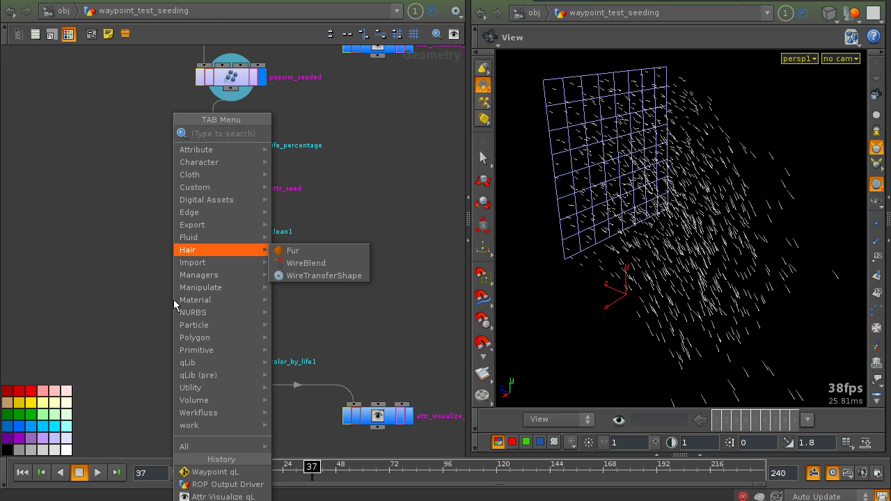
type("ypoint qL")
key("Return")
left_click(230, 287)
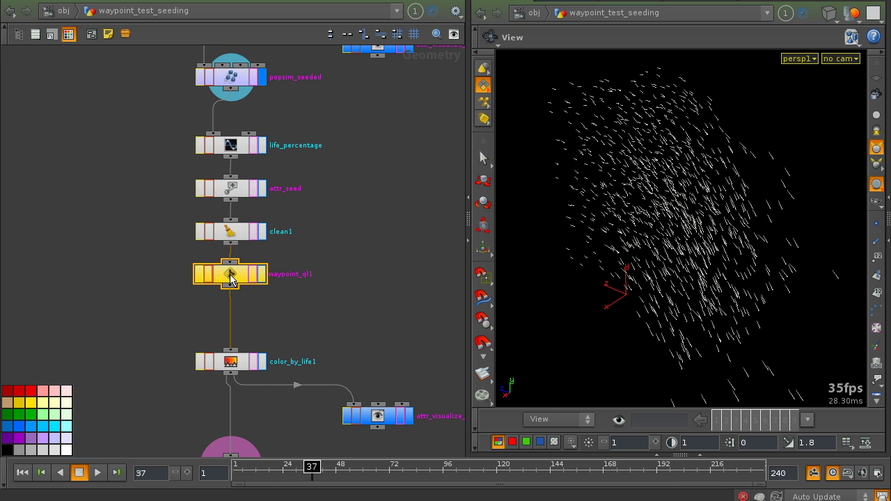
double_click(289, 287)
type("wp_particle_seeded")
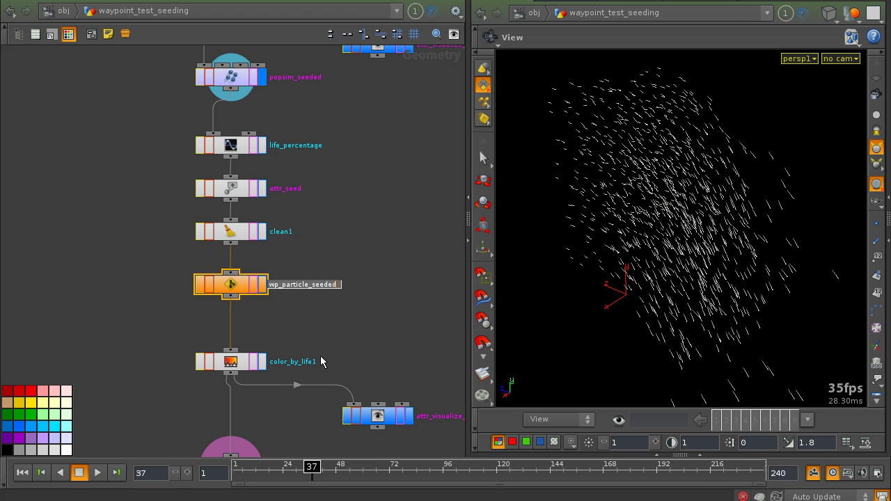
key("Return")
Set the Waypoint State of wp_particle_seeded to ACTIVE: Read from Disk
key("p")
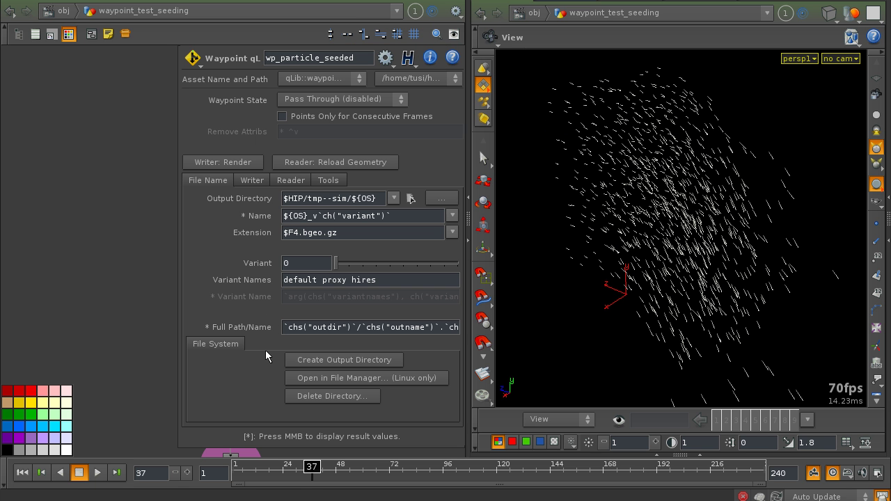
left_click(322, 105)
left_click(311, 116)
In the waypoint's writer settings, set Valid Frame Range to Render Frame Range Only (Strict) and enable Initialize Simulation OPs
left_click(259, 183)
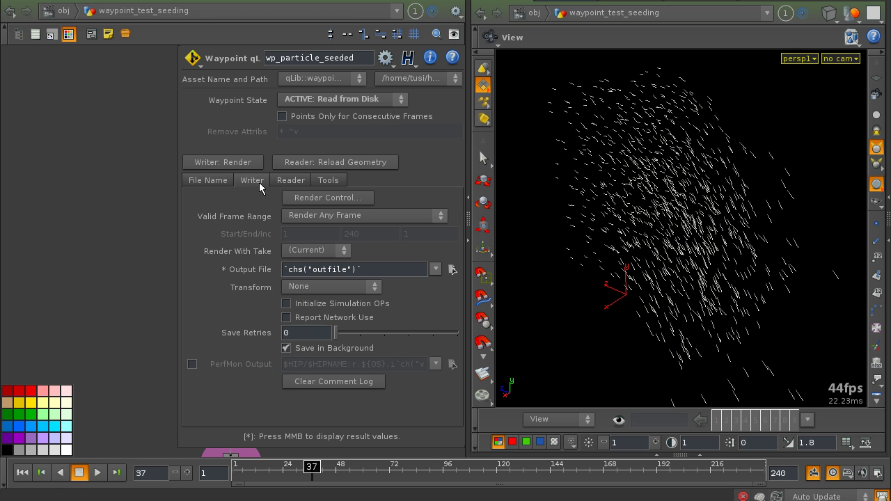
left_click(307, 217)
left_click(306, 255)
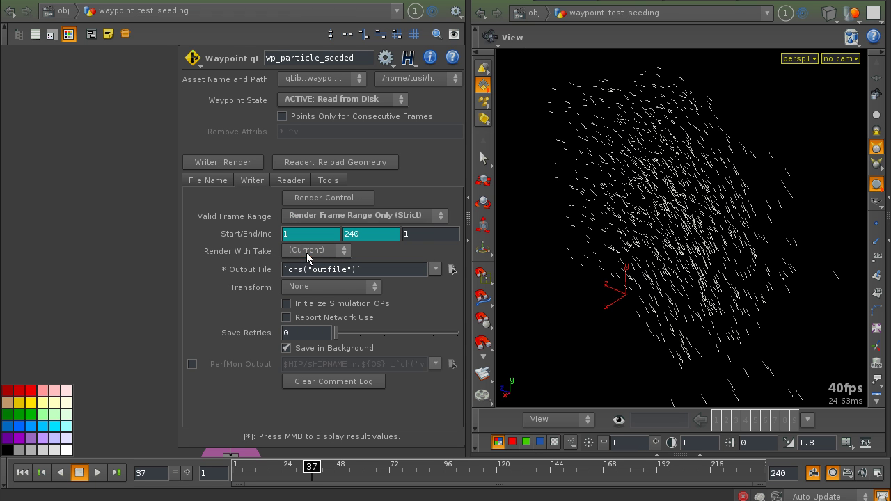
left_click(319, 306)
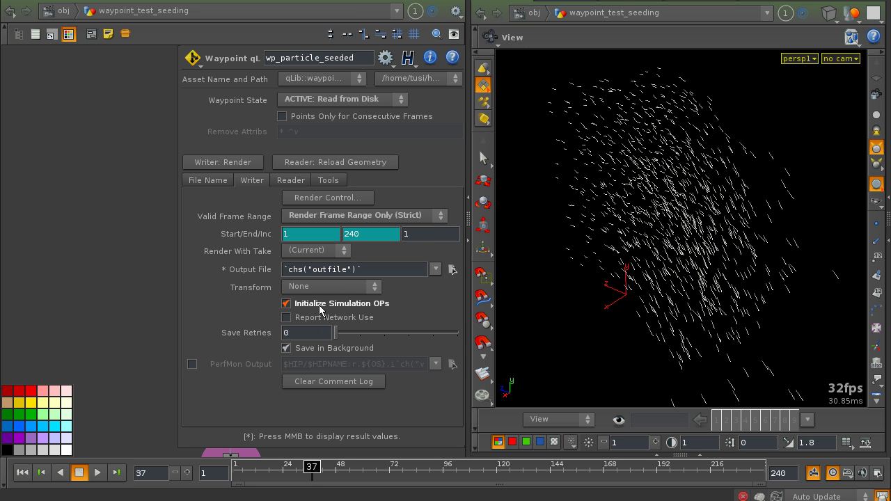
Display wp_particle_seeded to check its output, and switch the display back to clean1
key("p")
middle_click_drag(157, 282, 84, 265)
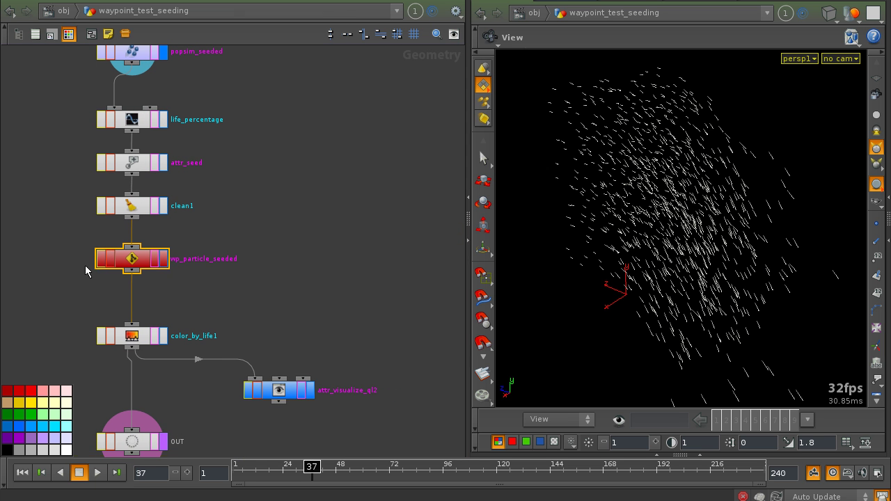
left_click(164, 263)
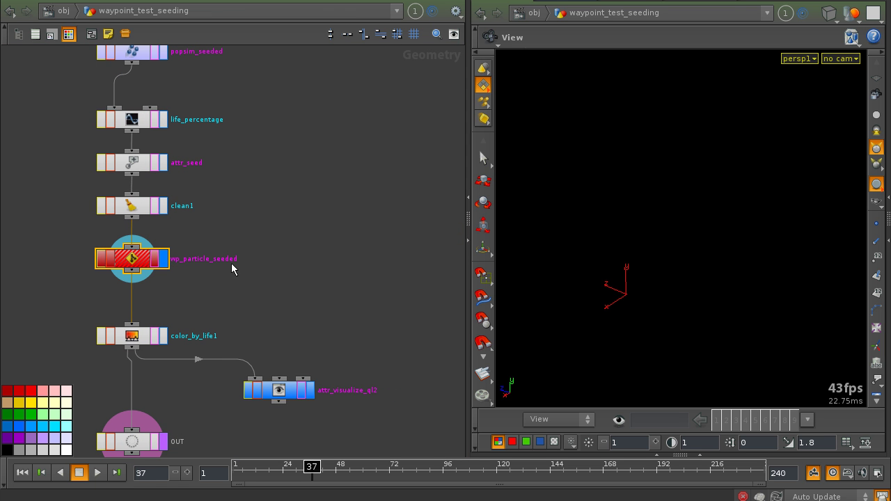
left_click(163, 208)
middle_click_drag(179, 298, 94, 275)
Copy the Variant parameter from the file name settings of wp_particle_seeded
key("p")
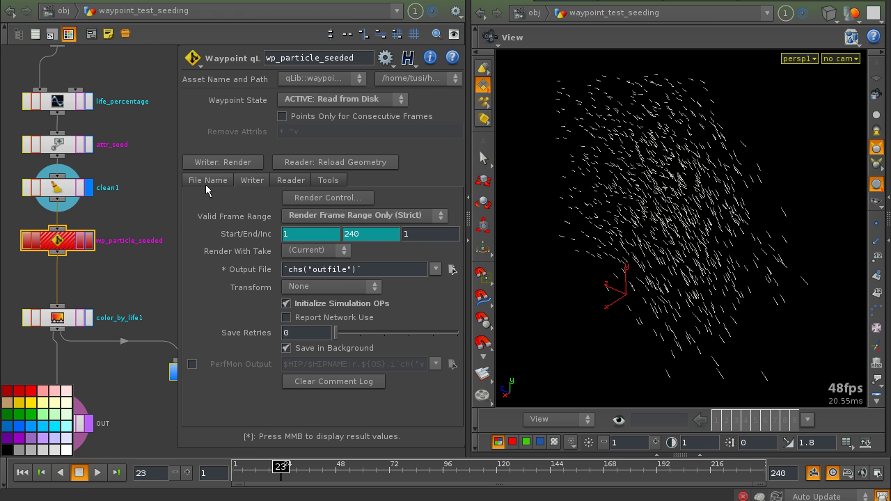
left_click(205, 181)
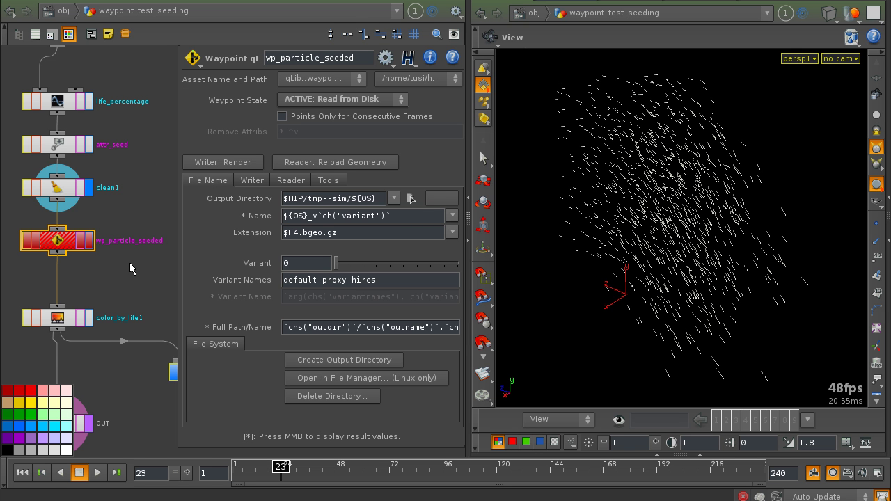
mouse_move(337, 267)
left_mouse_down()
mouse_move(404, 267)
mouse_move(334, 267)
left_mouse_up()
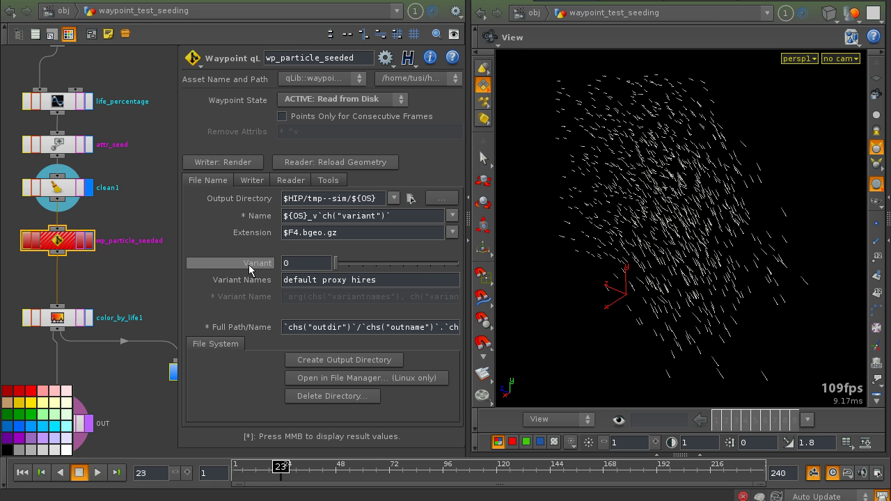
right_click(248, 265)
left_click(262, 324)
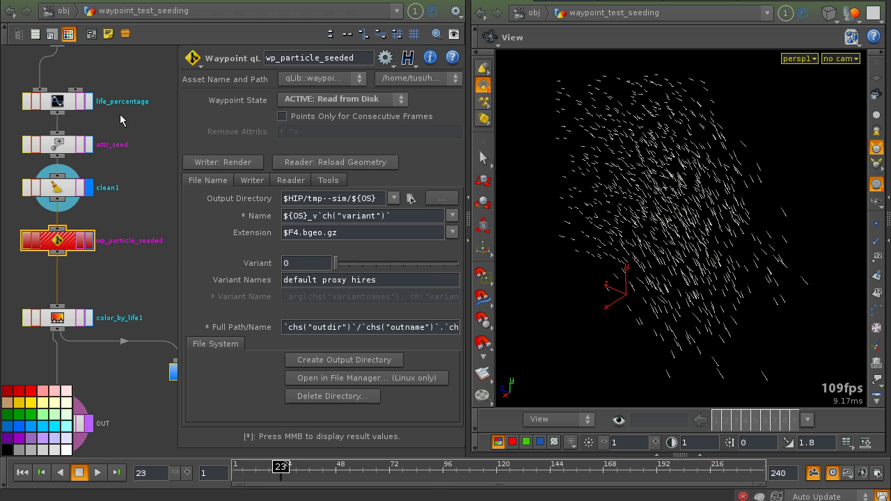
right_click(248, 263)
left_click(247, 320)
Paste the copied parameter into popsim_seeded's Random Seed as the relative reference ch("../wp_particle_seeded/variant")
middle_click_drag(139, 156, 151, 292)
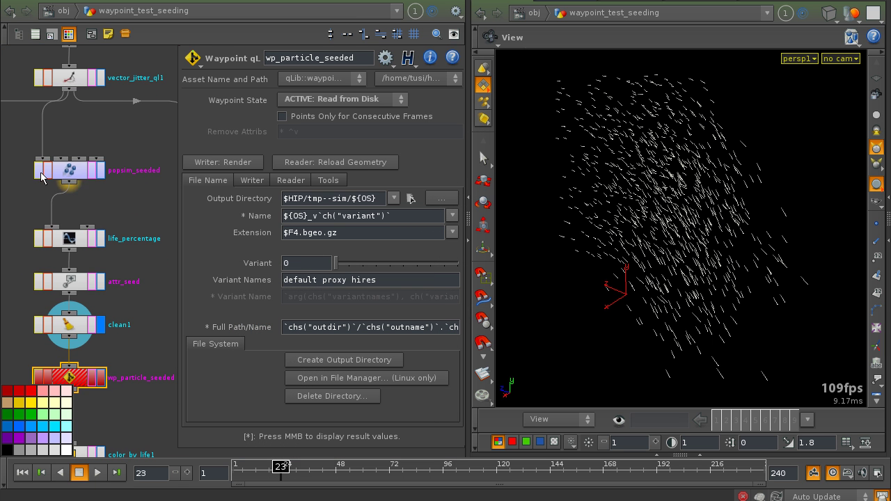
left_click_drag(15, 148, 133, 218)
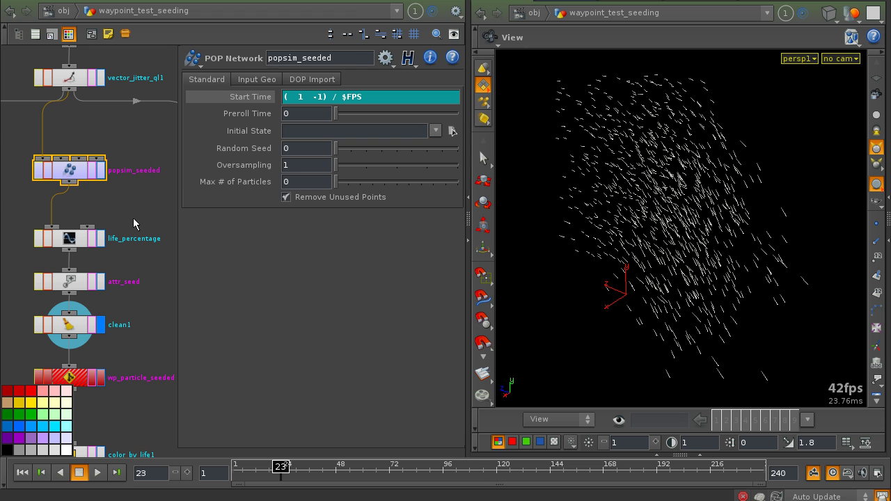
right_click(248, 152)
left_click(283, 260)
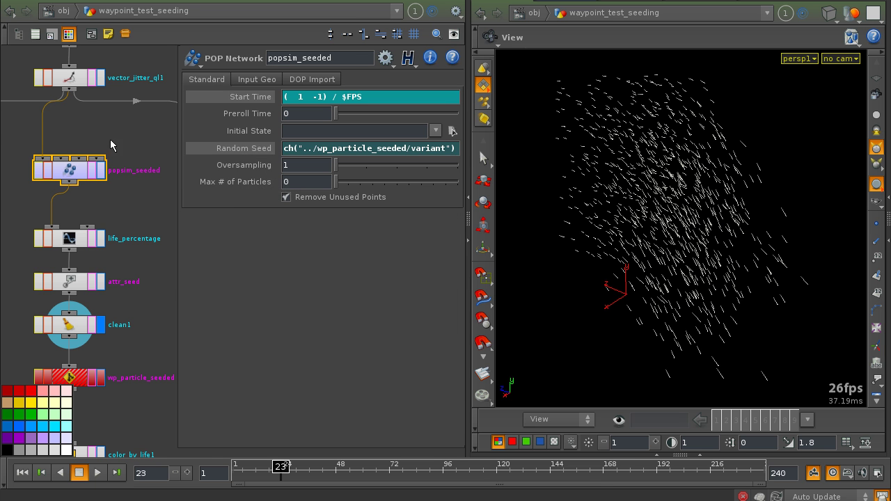
Set the Target ROP Network of wp_particle_seeded to ../ROP_SEED in its tools for creating related nodes
middle_click_drag(154, 314, 167, 204)
left_click_drag(23, 259, 134, 306)
middle_click_drag(134, 307, 102, 290)
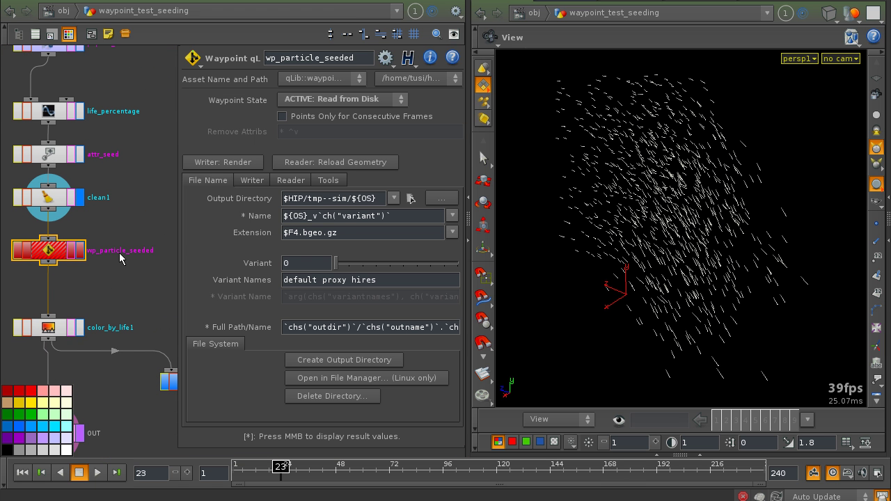
middle_click_drag(119, 254, 126, 244)
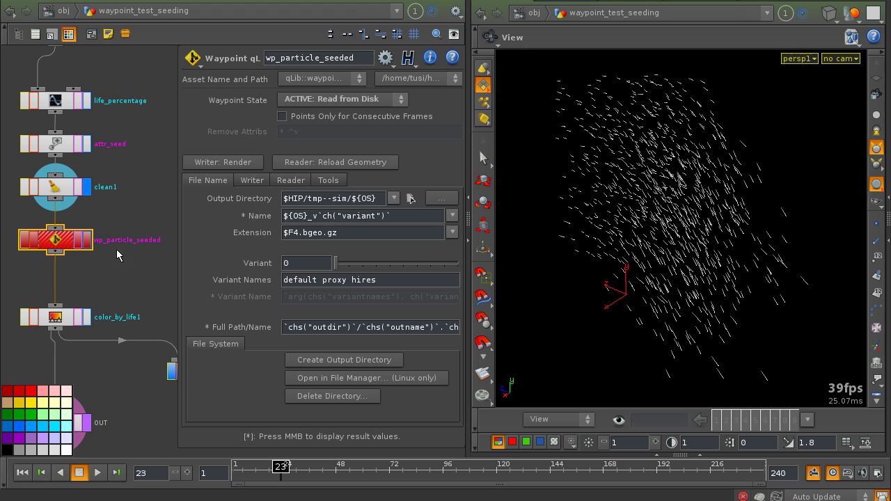
left_click(328, 181)
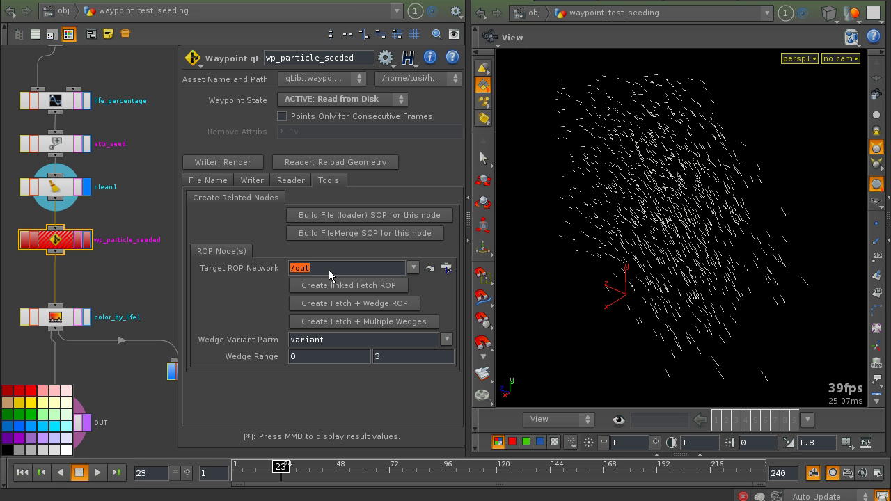
type("../ROP_SEED")
key("Return")
mouse_move(87, 273)
middle_mouse_down()
mouse_move(110, 249)
mouse_move(75, 263)
middle_mouse_up()
scroll(116, 252, "down", 1)
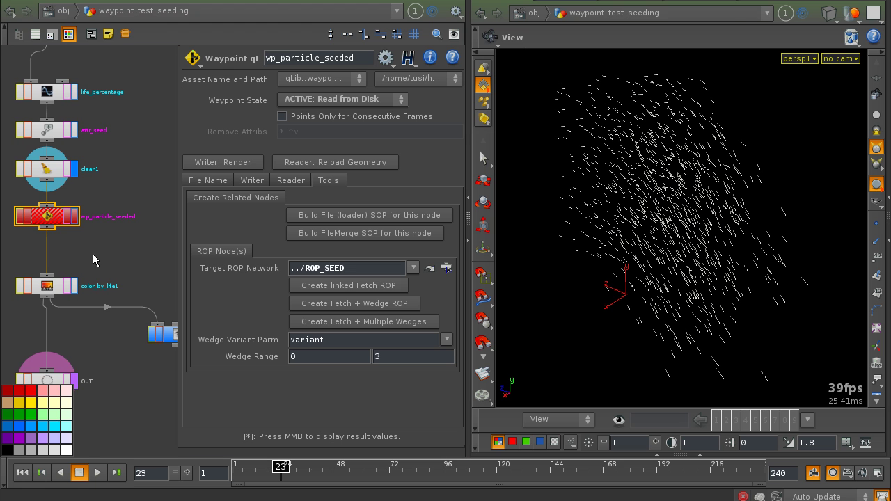
Create a fetch and wedge ROP for wp_particle_seeded, and move the ROP_SEED network beside the node chain
left_click(341, 305)
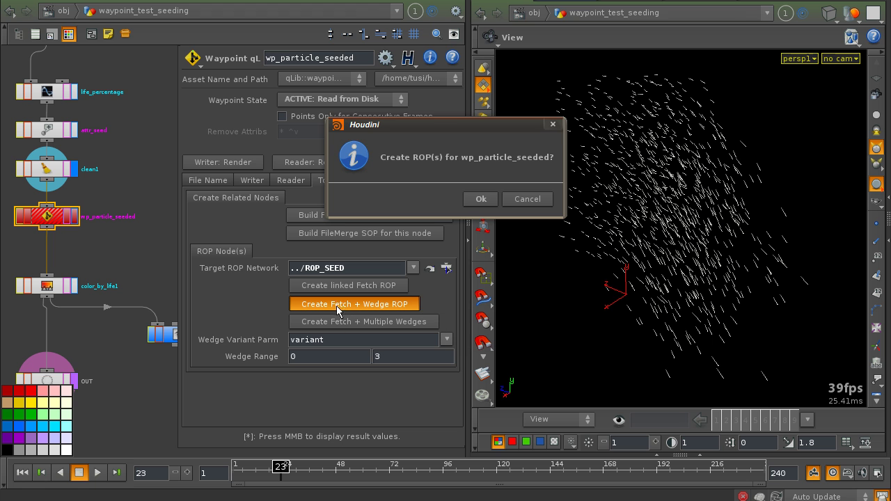
left_click(474, 202)
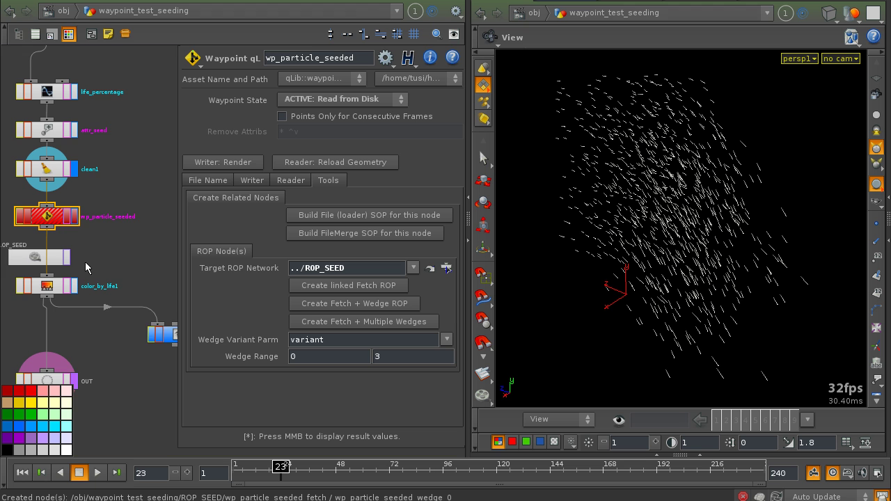
left_click_drag(41, 260, 201, 238)
key("p")
left_click(221, 235)
scroll(237, 278, "up", 3)
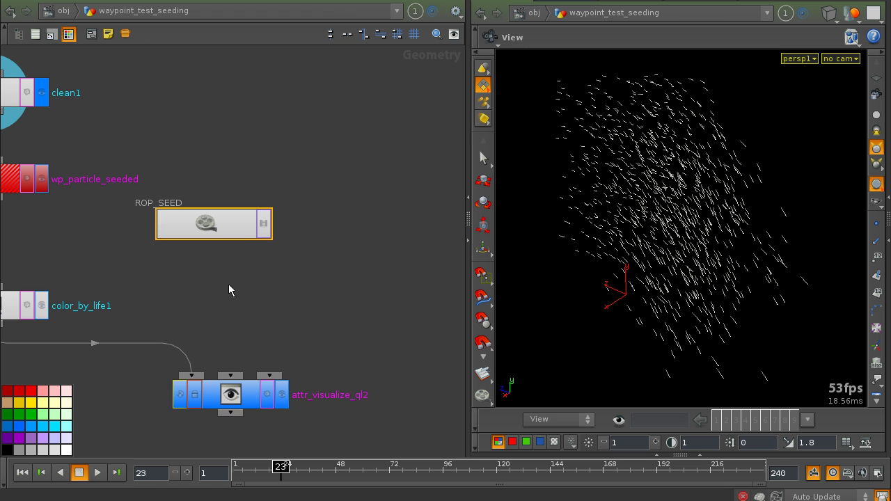
left_click_drag(316, 220, 293, 220)
left_click_drag(189, 206, 284, 273)
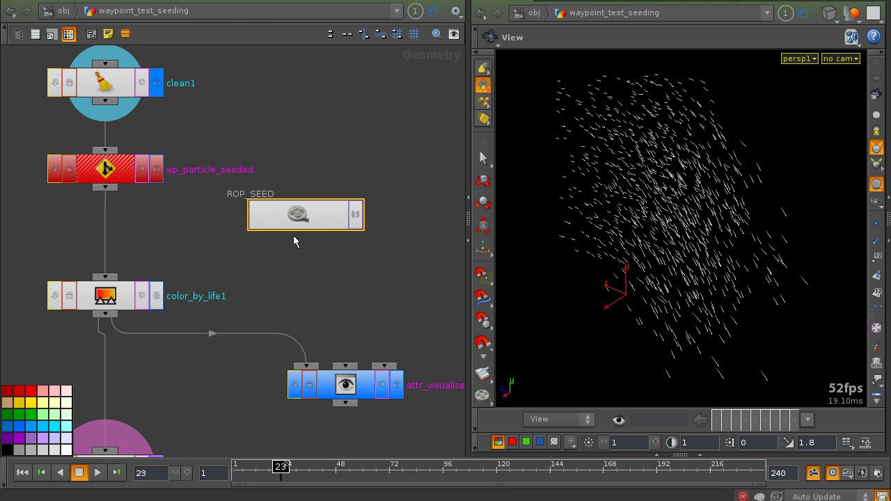
Examine the wedge node's variant channel, range and number of steps inside ROP_SEED, then return to the geometry network
key("i")
middle_click_drag(98, 292, 106, 296)
left_click_drag(63, 229, 174, 281)
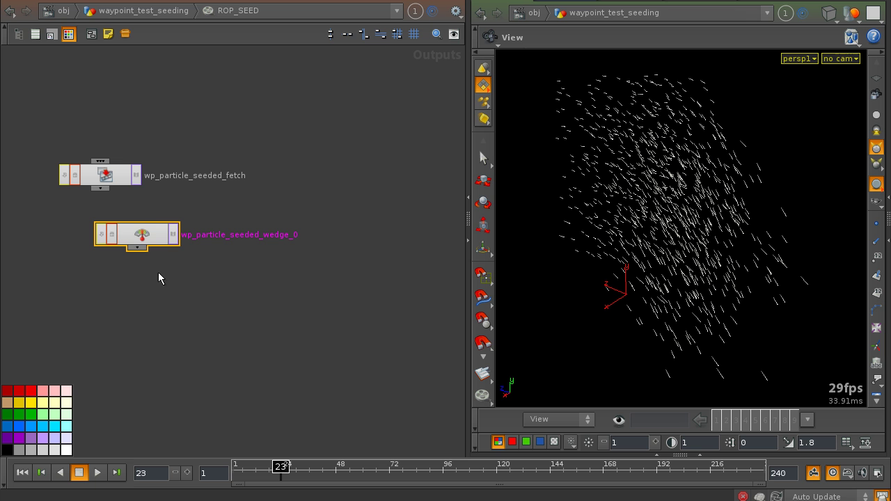
key("p")
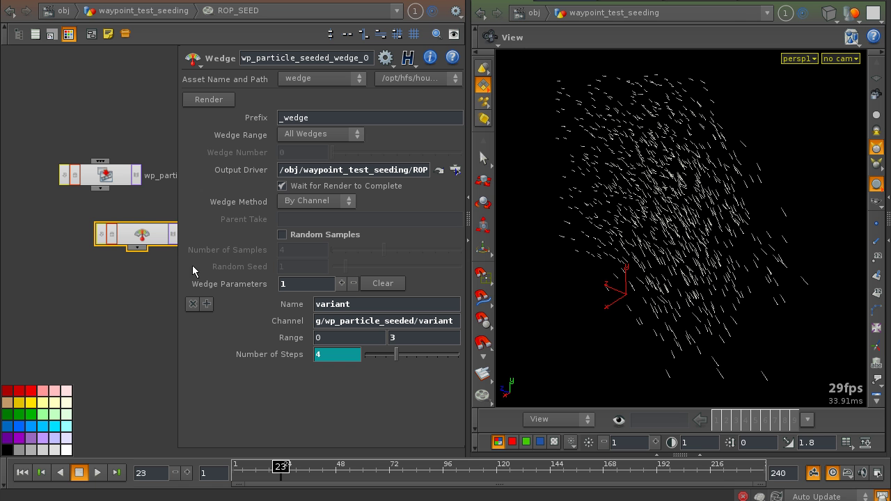
middle_click_drag(143, 273, 69, 265)
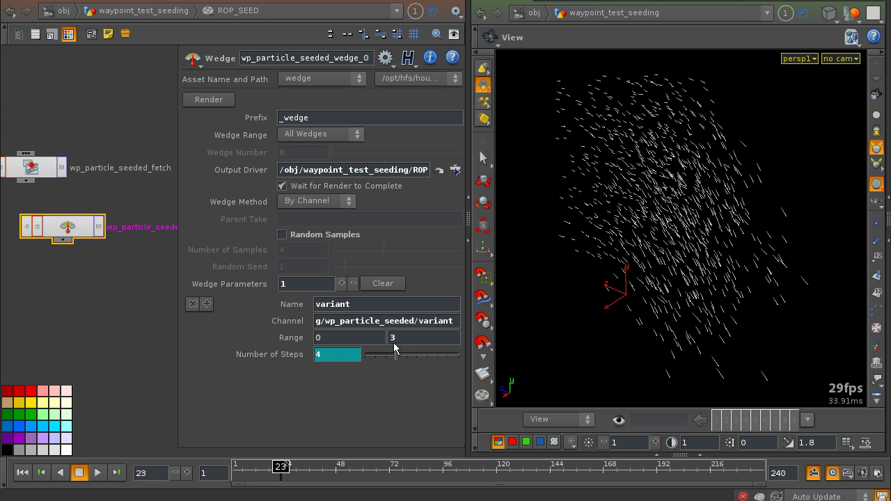
middle_click_drag(89, 296, 112, 296)
scroll(120, 296, "down", 1)
key("p")
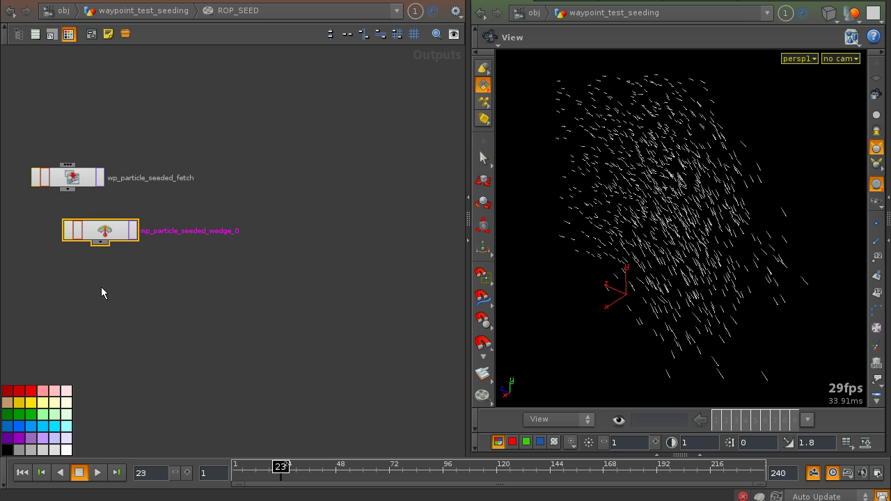
key("u")
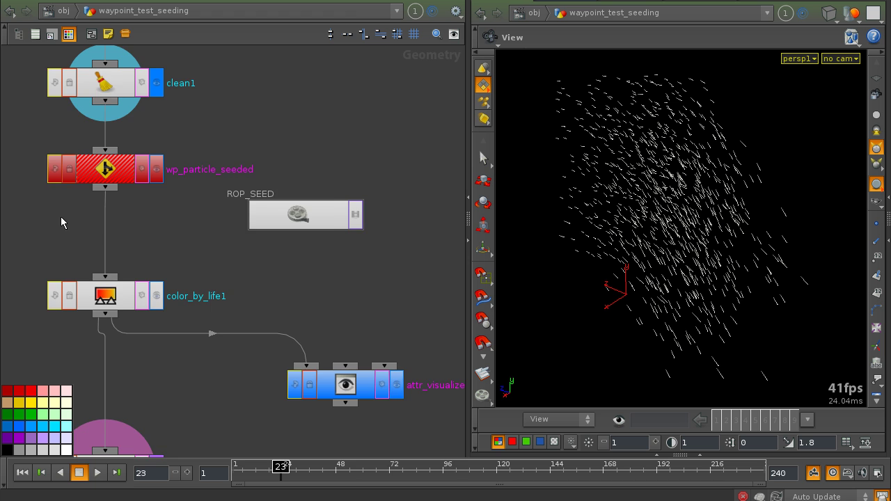
Set the end of the Wedge Range in wp_particle_seeded's related-node tools to 7
left_click(164, 209)
key("p")
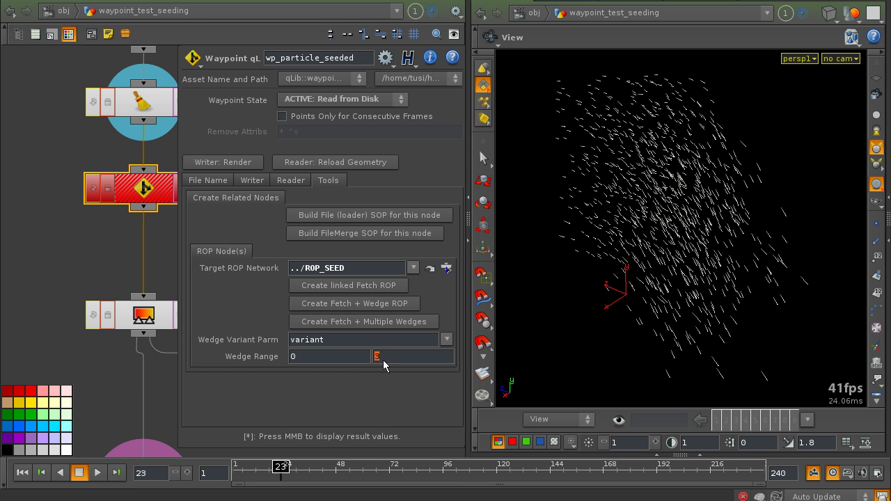
type("7")
key("Return")
key("h")
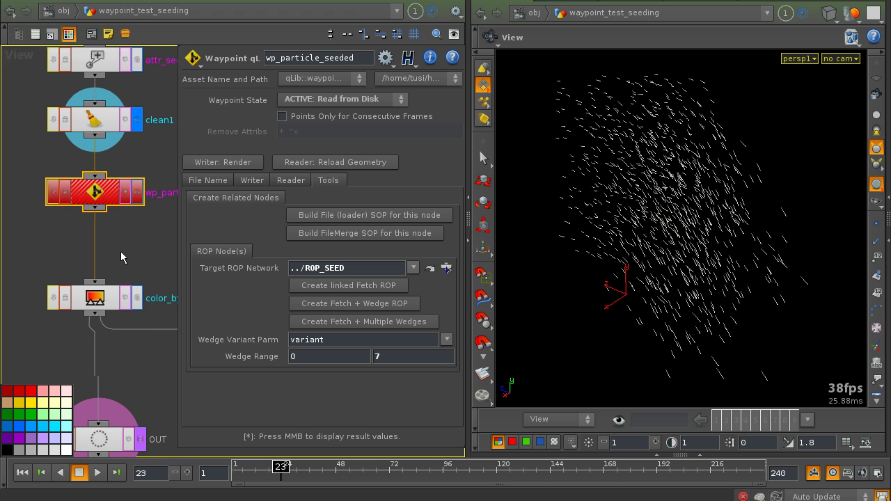
key("p")
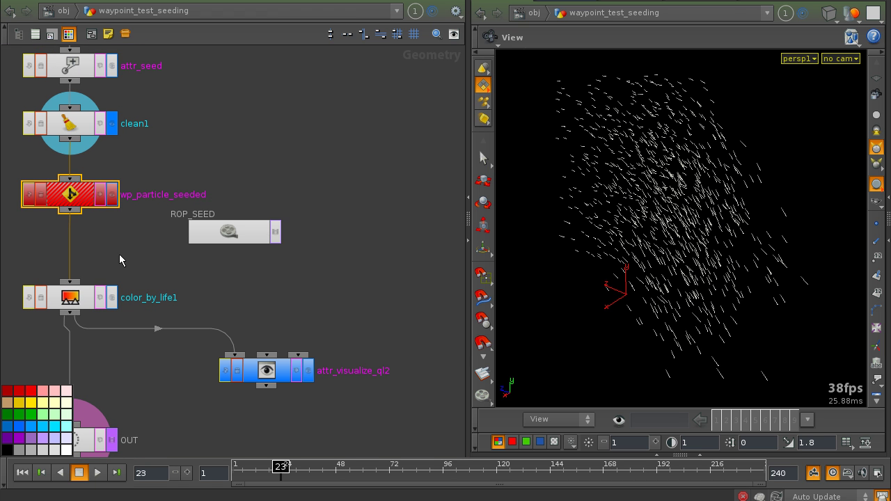
Replace the ROP_SEED network with a newly generated fetch and wedge ROP for wp_particle_seeded, placed beside the node chain
left_click_drag(159, 218, 232, 268)
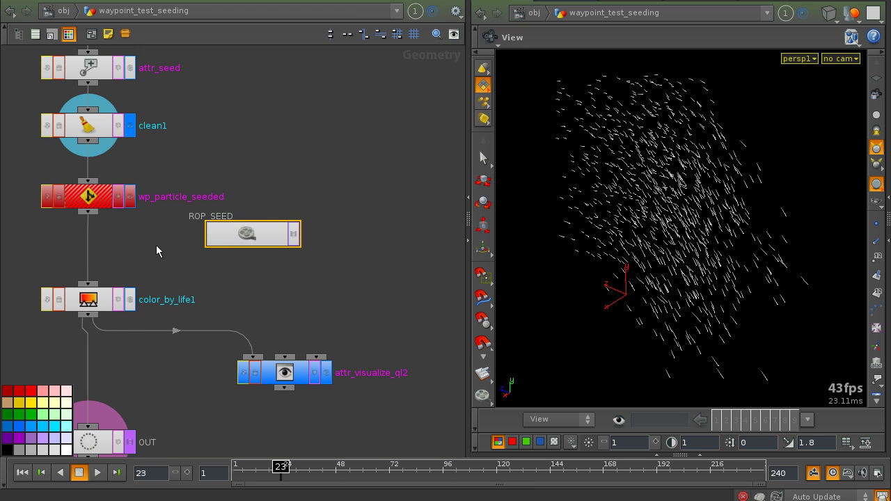
key("Delete")
left_click_drag(37, 195, 183, 251)
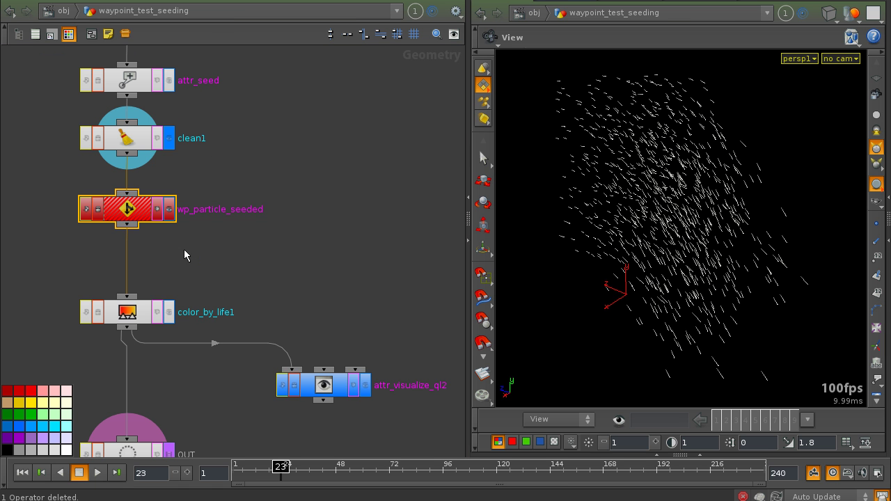
key("p")
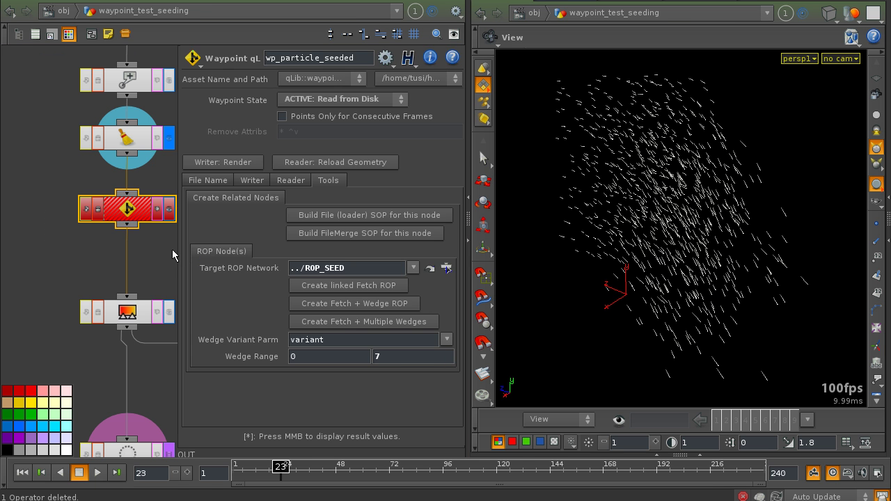
left_click(355, 308)
left_click(475, 201)
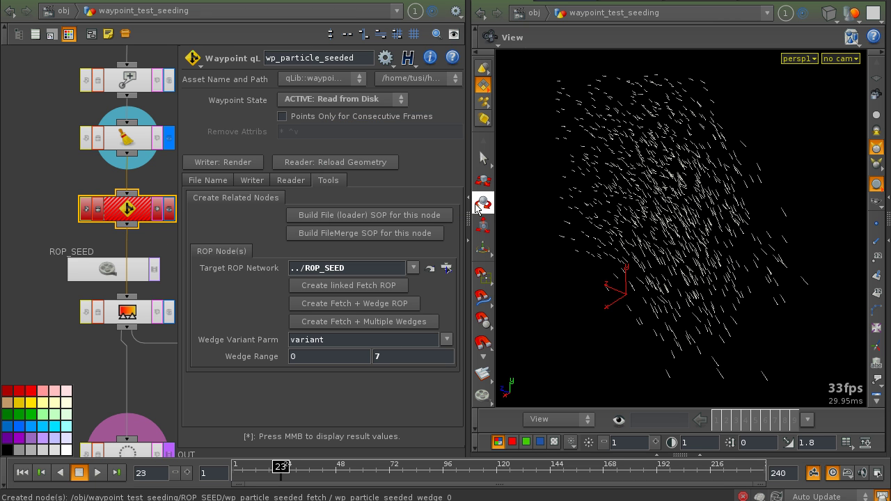
key("p")
left_click_drag(132, 269, 231, 256)
Render all wedges from wp_particle_seeded_wedge_0 inside ROP_SEED to cache every seed variant
double_click(231, 255)
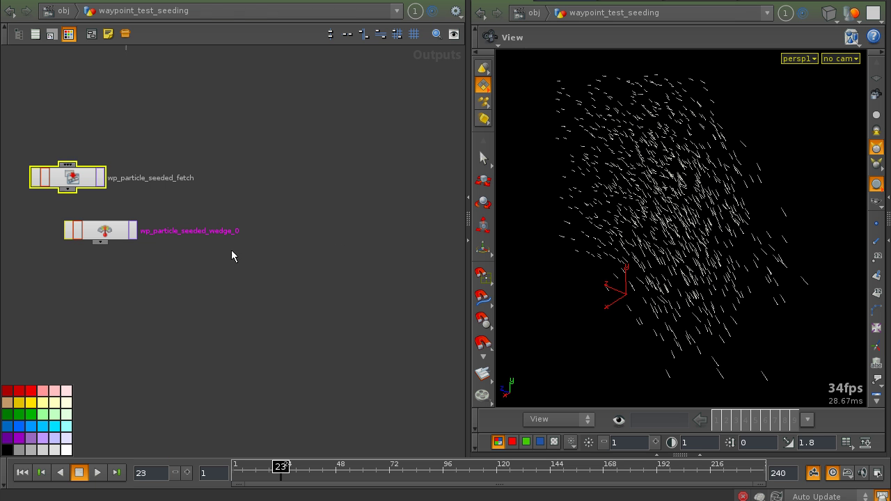
key("p")
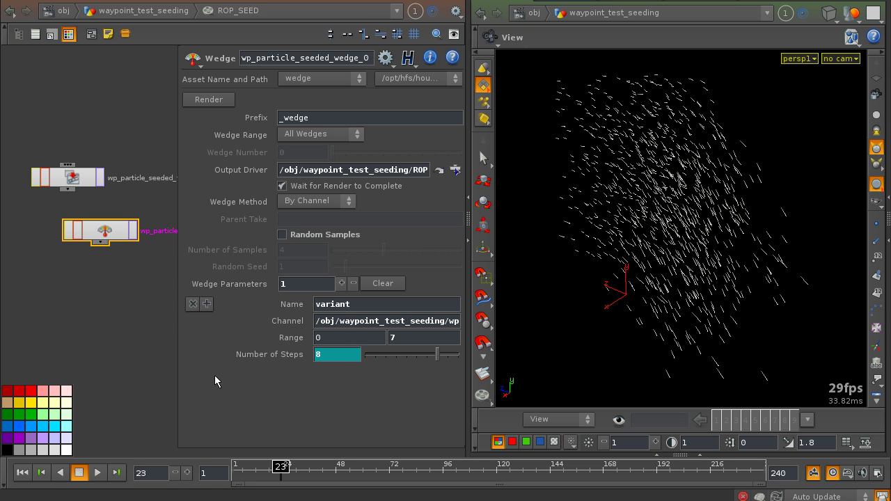
left_click(213, 103)
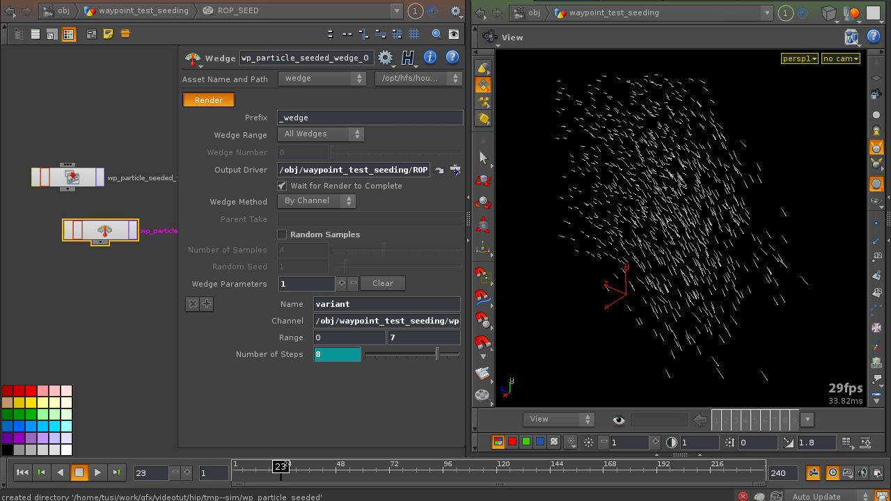
left_click_drag(322, 124, 332, 224)
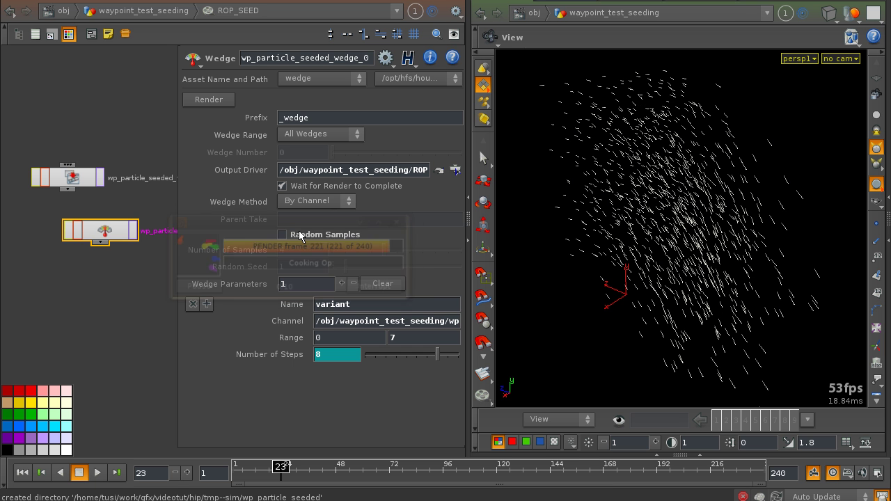
middle_click_drag(95, 314, 100, 306)
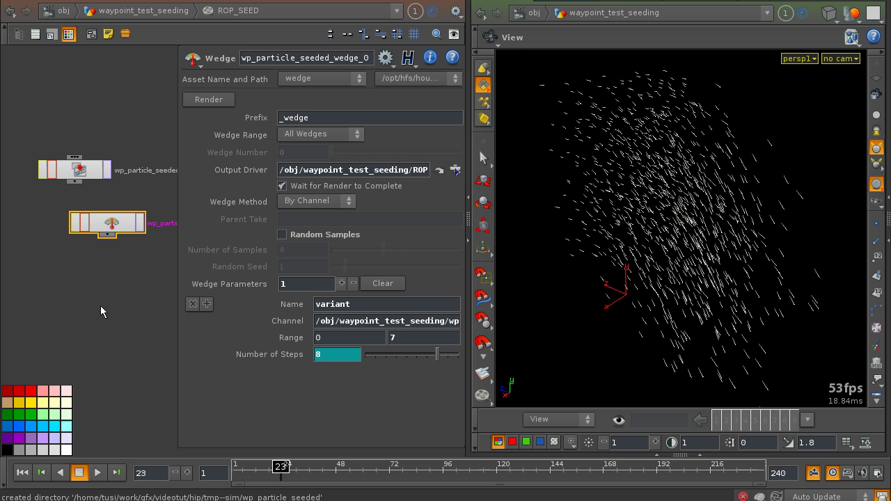
key("p")
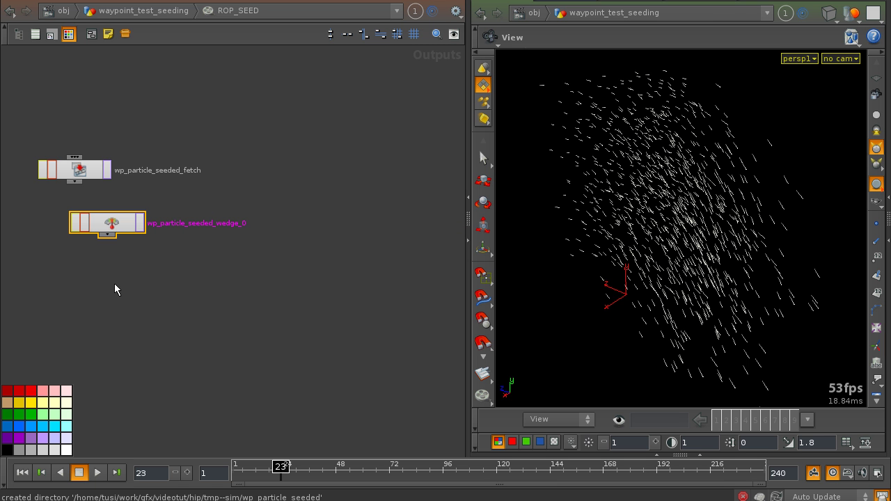
Return to the geometry network, display wp_particle_seeded, and move the timeline to frame 43
key("u")
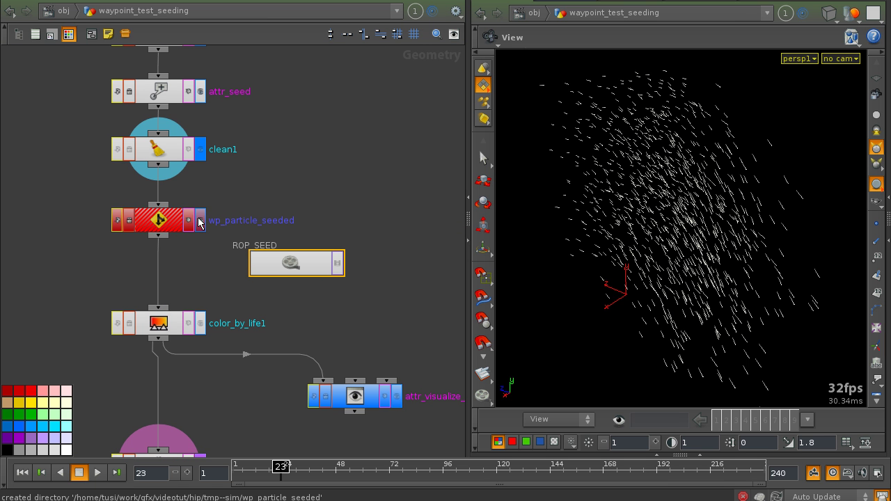
left_click(200, 221)
left_click_drag(88, 206, 230, 240)
left_click_drag(297, 472, 325, 476)
Preview the cached simulations by sweeping the Variant in wp_particle_seeded's file name settings from 0 to 7
key("p")
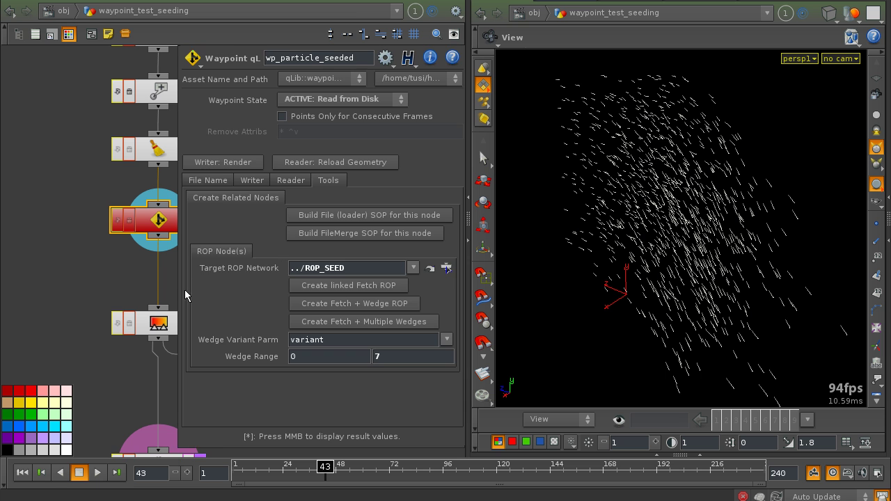
left_click(210, 181)
left_click(350, 267)
left_click_drag(361, 268, 330, 264)
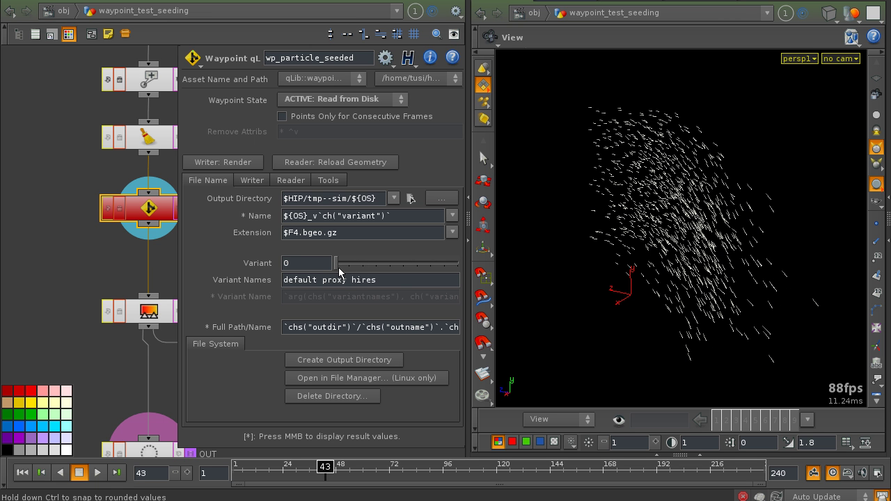
left_click_drag(345, 268, 424, 269)
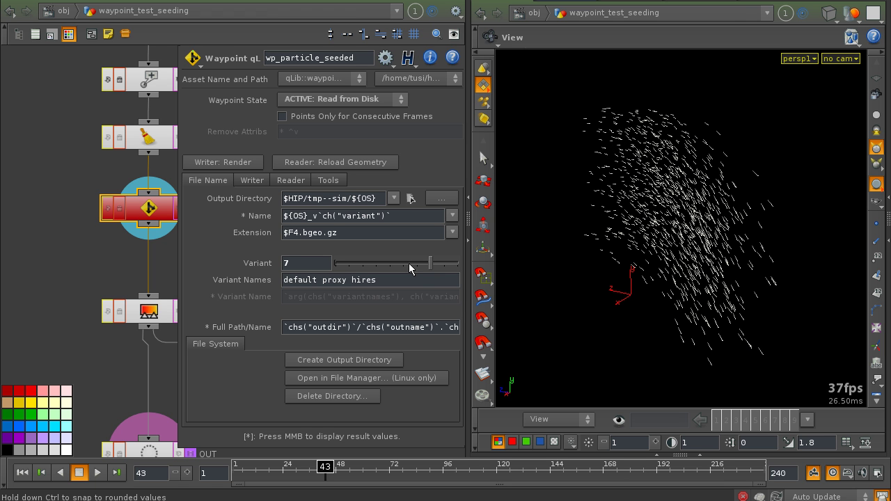
Move color_by_life1 and the nodes below it down to make room beneath wp_particle_seeded
middle_click_drag(114, 247, 36, 240)
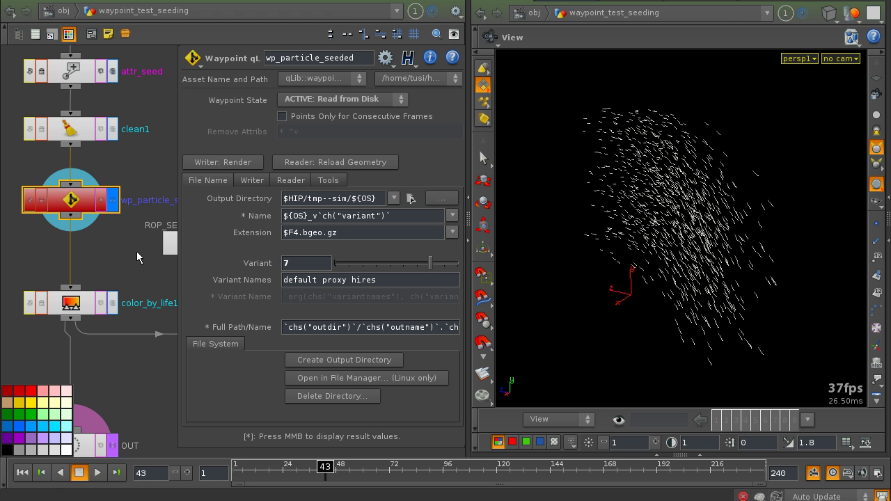
middle_click_drag(112, 250, 141, 216)
key("p")
scroll(128, 238, "down", 1)
left_click_drag(68, 220, 361, 419)
left_click_drag(138, 241, 138, 299)
middle_click_drag(79, 259, 79, 305)
Build a FileMerge SOP for wp_particle_seeded and place the loader node below ROP_SEED
left_click(138, 198)
key("p")
left_click(327, 181)
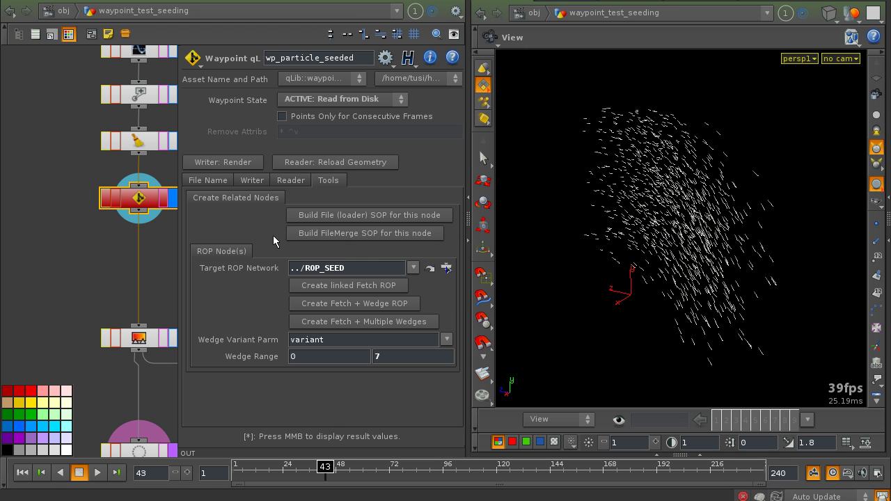
left_click(327, 238)
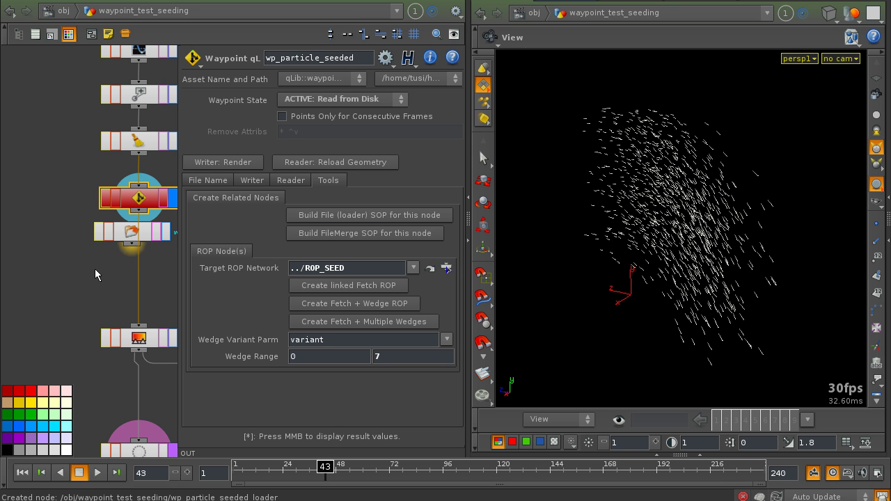
key("p")
left_click_drag(116, 259, 208, 304)
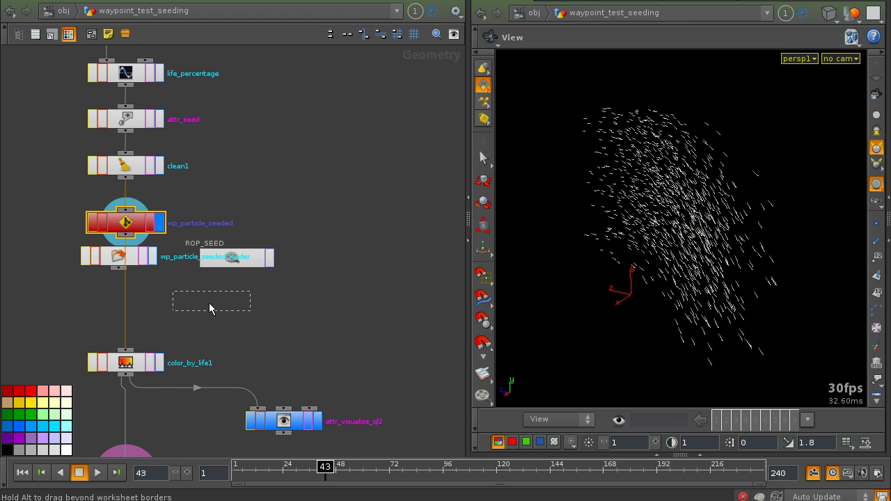
left_click(210, 308)
Set the Merge Variable of the wp_particle_seeded loader to SEED
key("p")
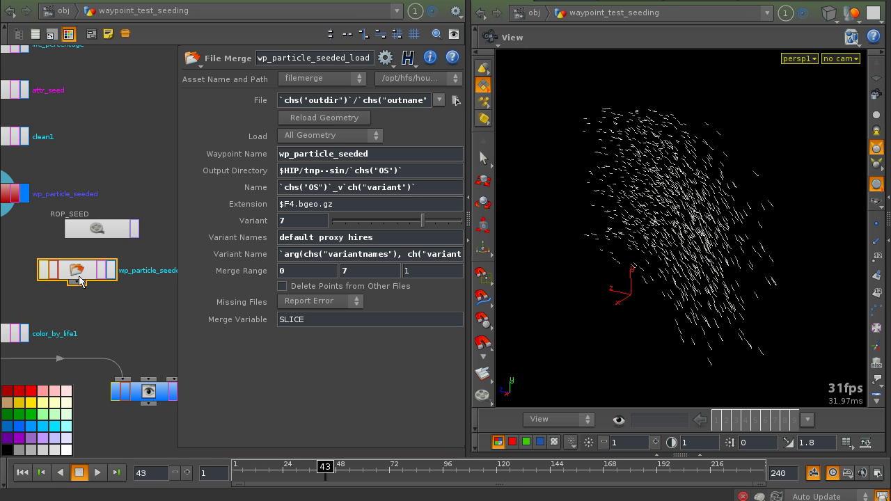
left_click_drag(79, 279, 93, 279)
left_click_drag(314, 318, 241, 318)
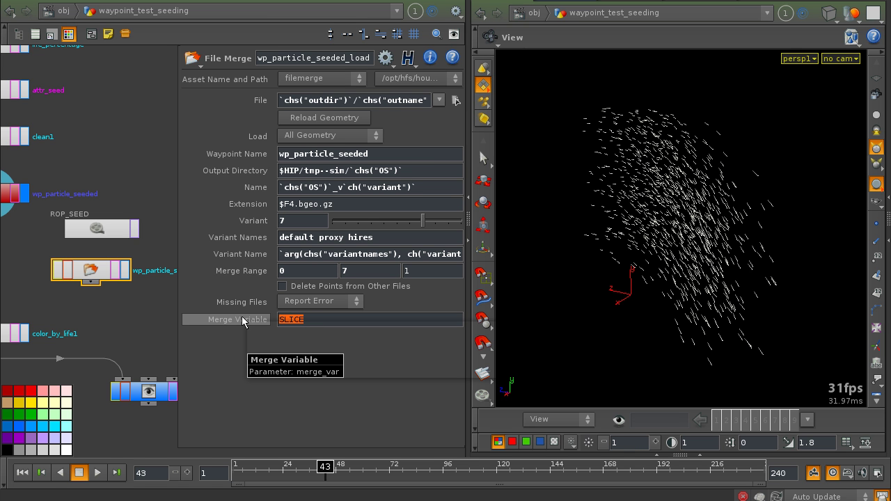
type("SEED")
key("Return")
Remove the variant suffix from the loader's Name expression, leaving only `chs("OS")`
left_click(340, 189)
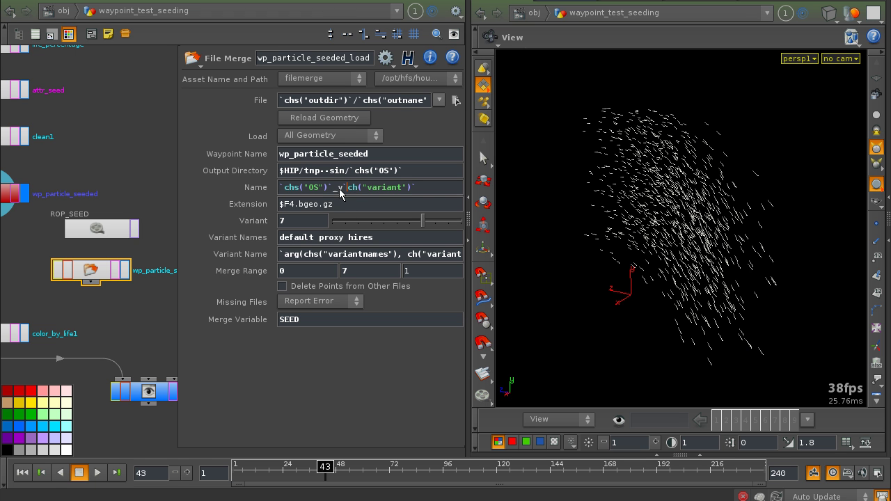
left_click_drag(333, 189, 430, 190)
key("BackSpace")
key("Return")
Insert _v$SEED between the output name and the extension in the loader's File expression
left_click(362, 101)
key("End")
left_click(350, 102)
type("_")
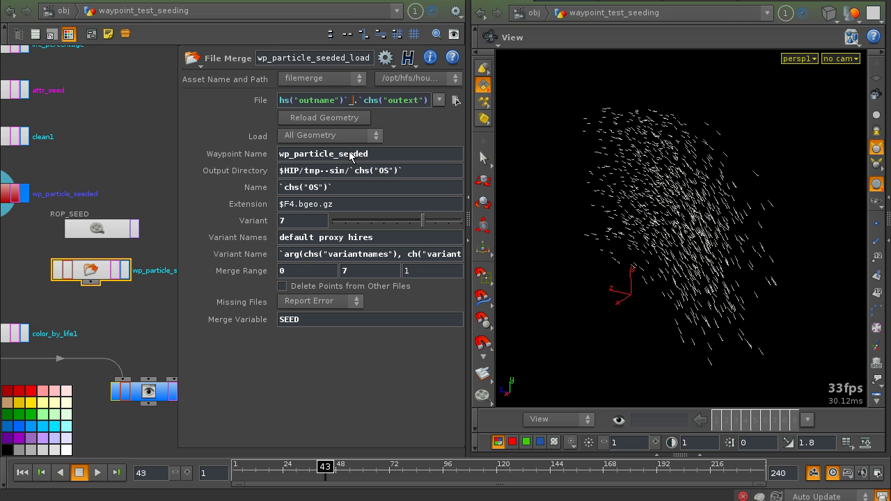
type("v$SEED")
key("Return")
left_click(150, 140)
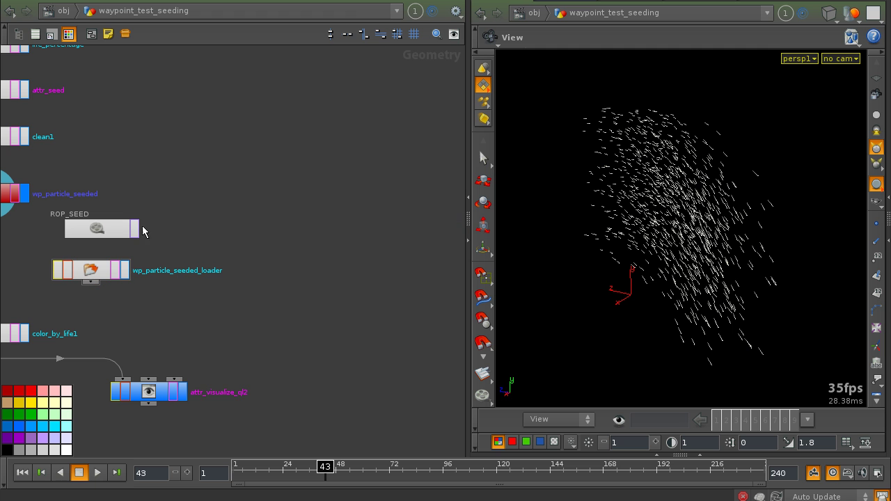
Display wp_particle_seeded_loader, move color_by_life1 and its downstream nodes lower, and wire the loader into color_by_life1 in place of wp_particle_seeded
left_click(127, 271)
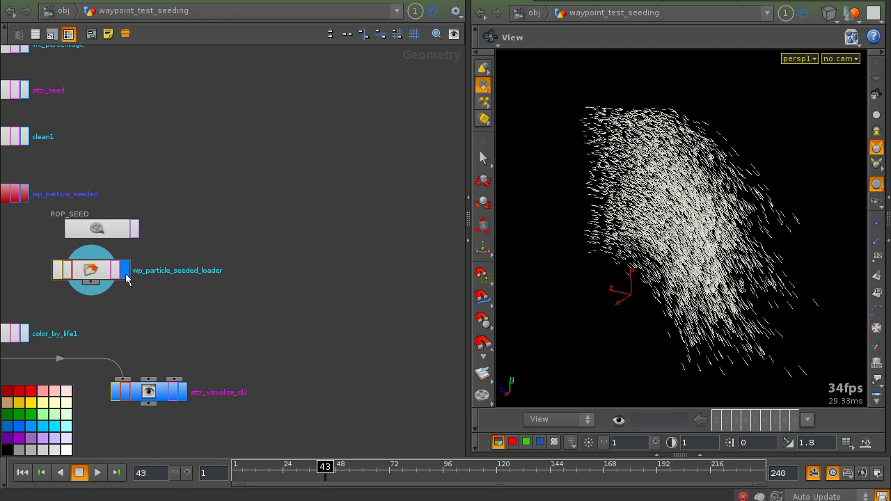
middle_click_drag(78, 279, 178, 275)
middle_click_drag(212, 321, 245, 291)
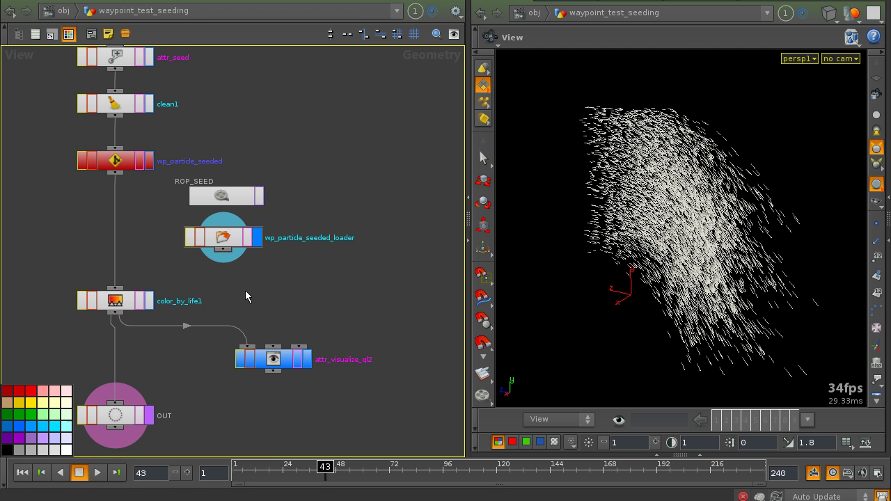
scroll(246, 290, "down", 1)
left_click_drag(64, 291, 313, 400)
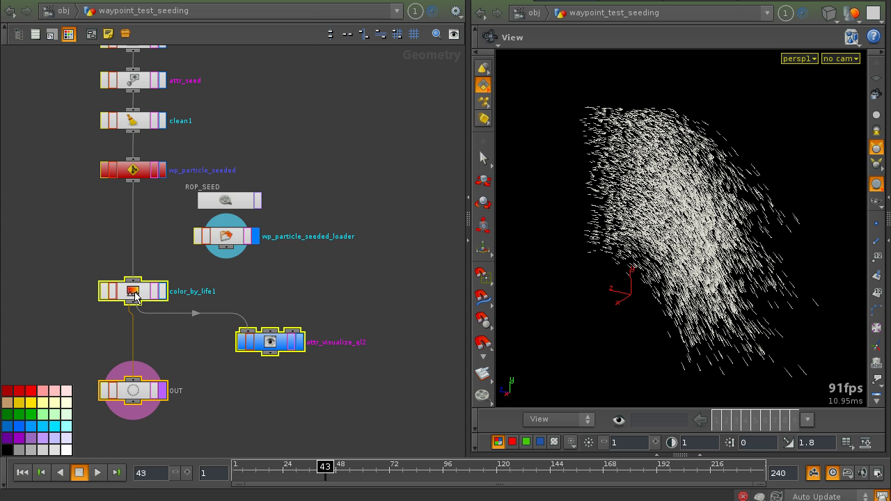
left_click_drag(134, 292, 133, 327)
left_click_drag(170, 197, 124, 315)
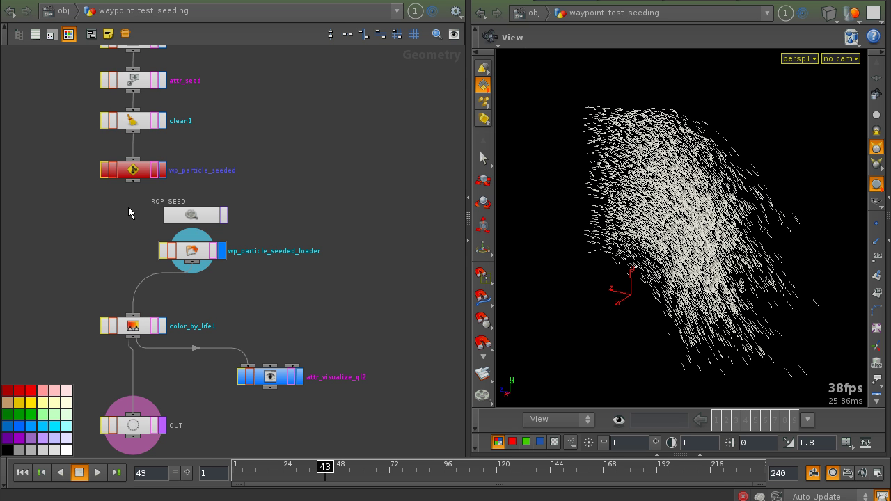
Color the ROP_SEED and wp_particle_seeded_loader nodes orange
left_click_drag(135, 213, 191, 254)
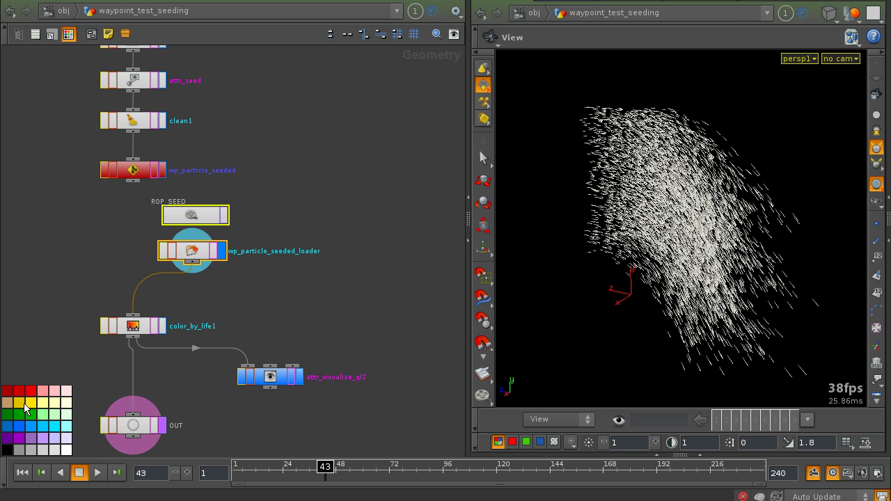
left_click(23, 403)
middle_click_drag(99, 250, 184, 241)
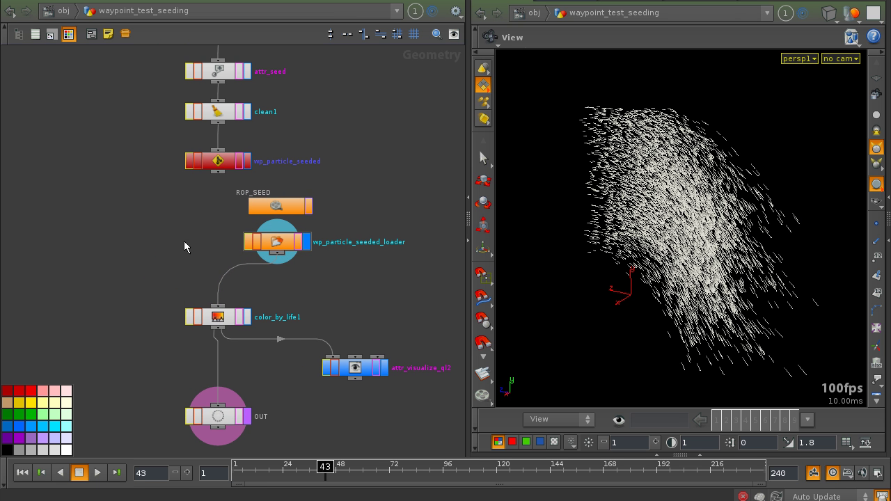
Compare the displayed result of OUT with wp_particle_seeded, then scrub OUT to frame 67
left_click(247, 417)
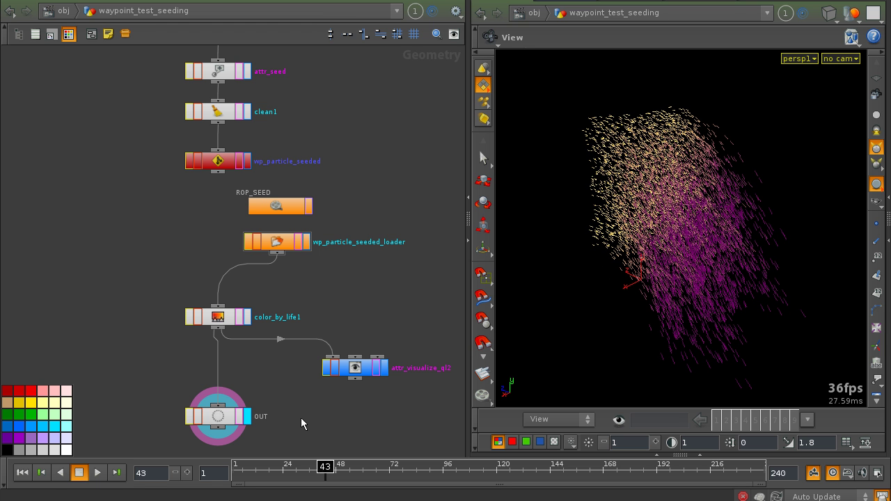
left_click(247, 165)
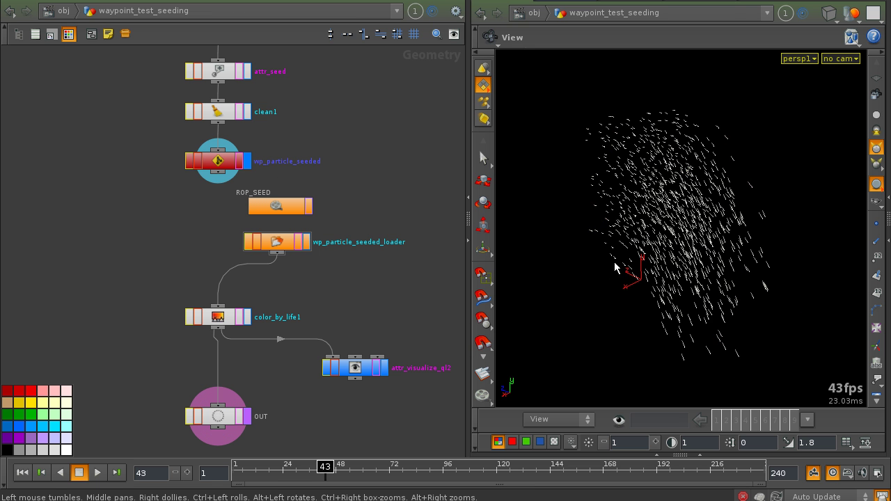
left_click(249, 416)
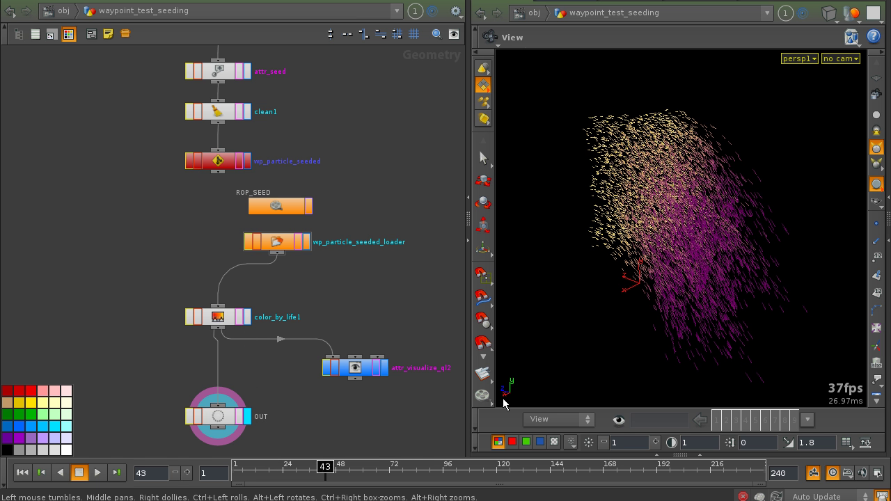
left_click_drag(324, 480, 378, 487)
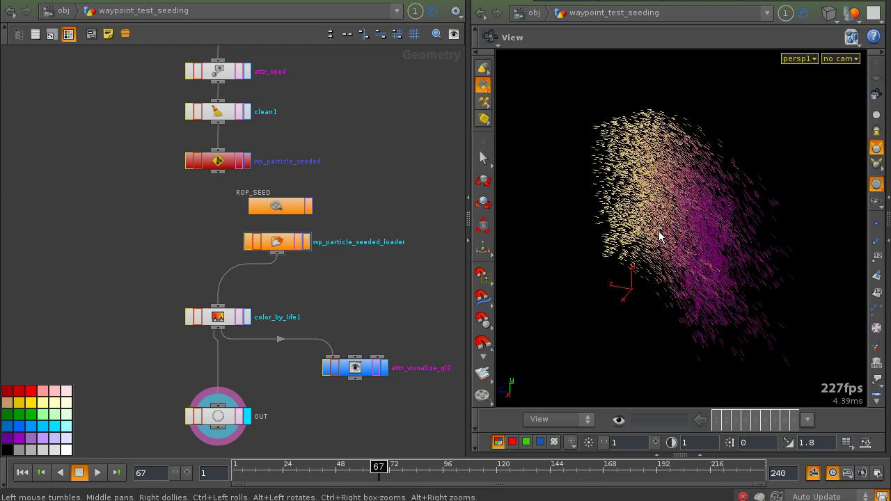
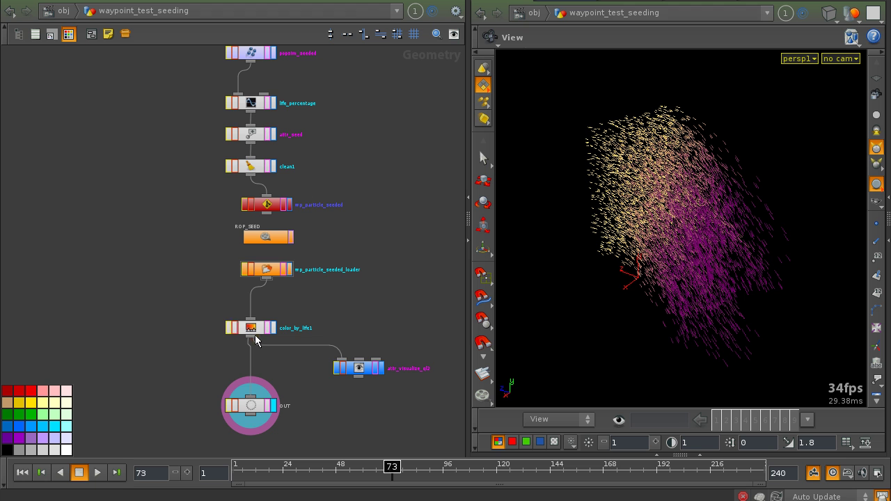
Display the seeded POP simulation node and play it from frame 1 to review its motion
middle_click_drag(178, 122, 171, 282)
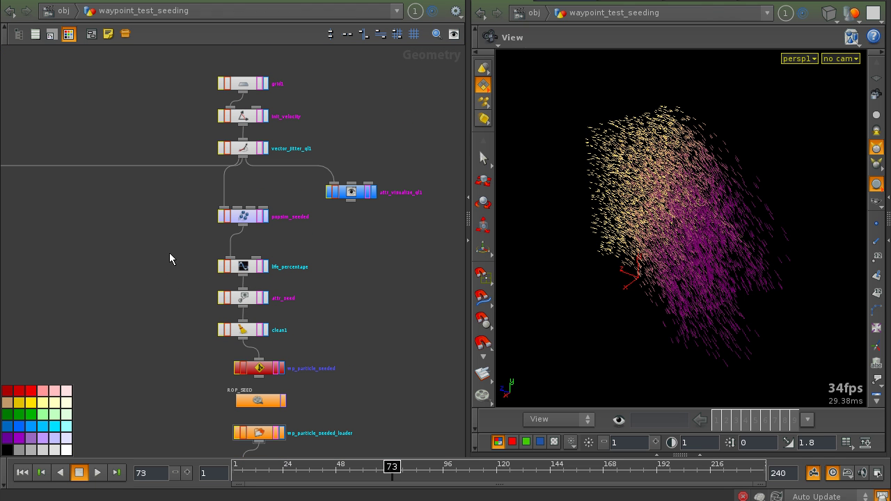
key("ctrl+Up")
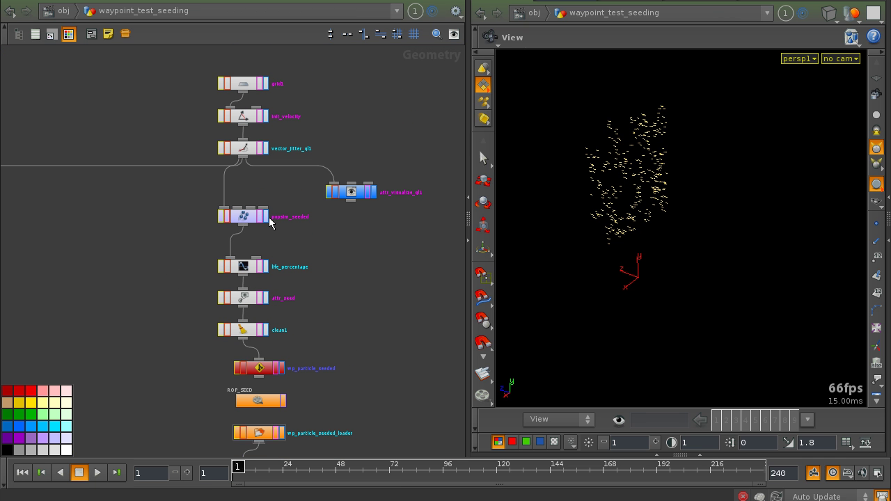
left_click(266, 217)
key("Up")
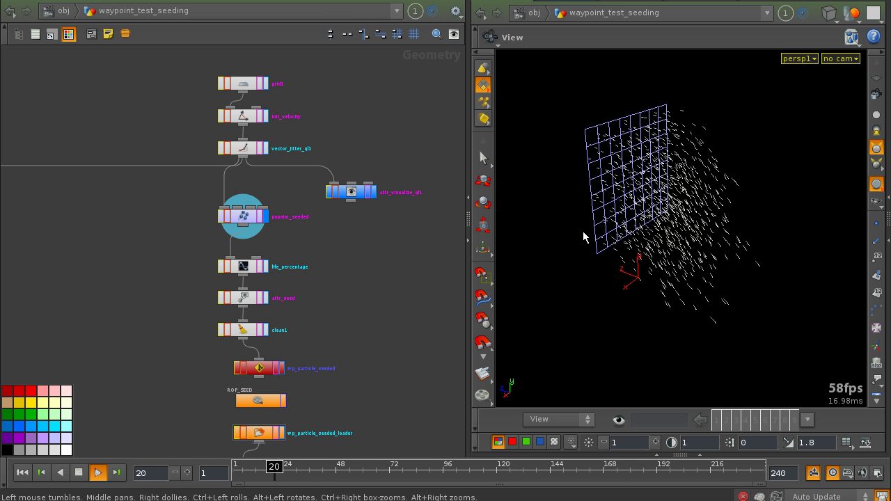
key("Up")
Set the Min Length Factor to 0.56 and the Max Length Factor to 2.79 on vector_jitter_ql1 during playback
left_click(263, 151)
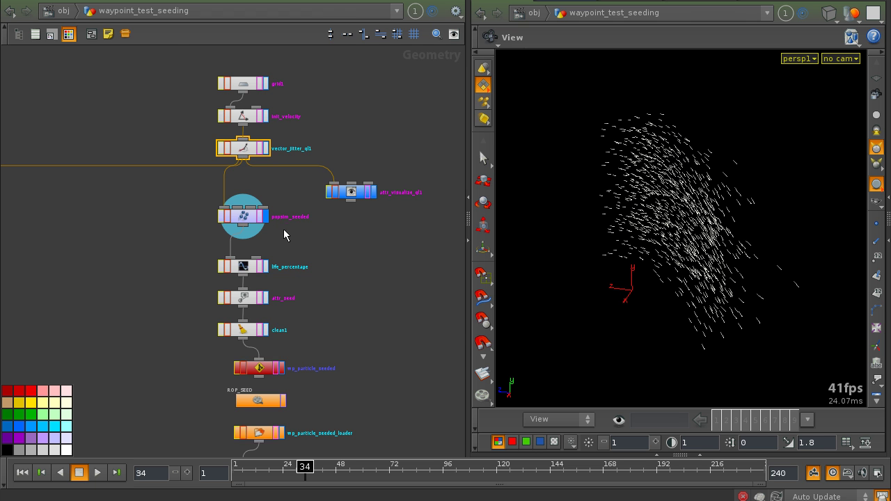
key("p")
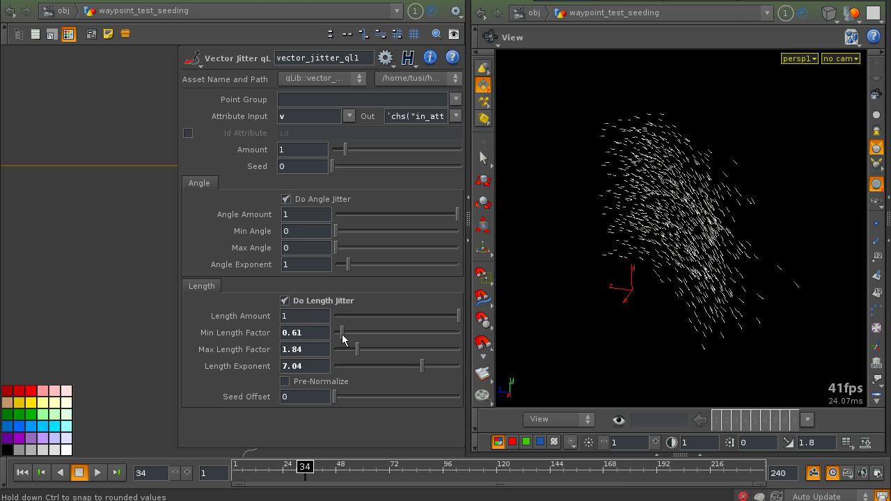
key("Up")
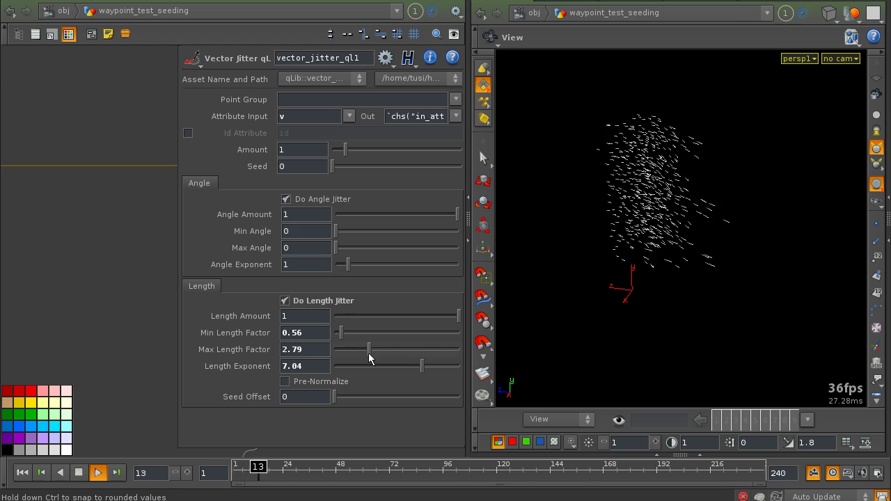
Set vector_jitter_ql1's Max Angle to 57.6 and Angle Exponent to 0.46, checking the spread during playback
left_click_drag(337, 247, 431, 248)
left_click_drag(362, 266, 407, 266)
left_click(342, 267)
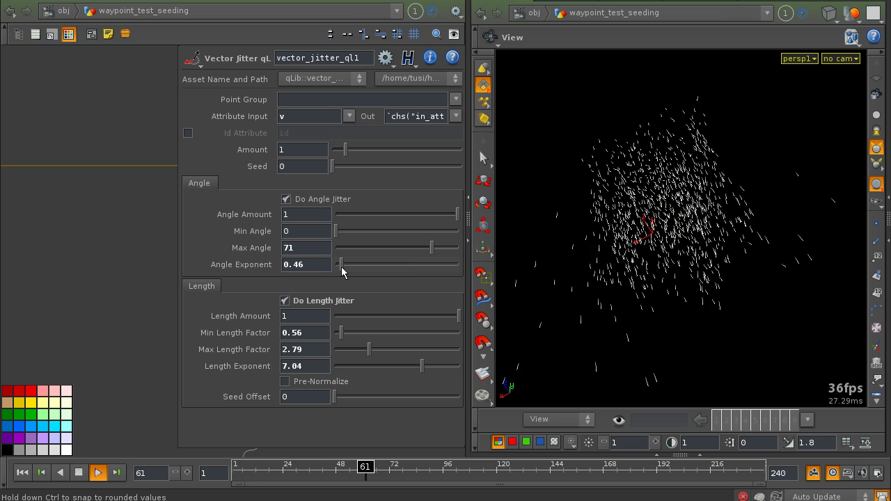
key("Up")
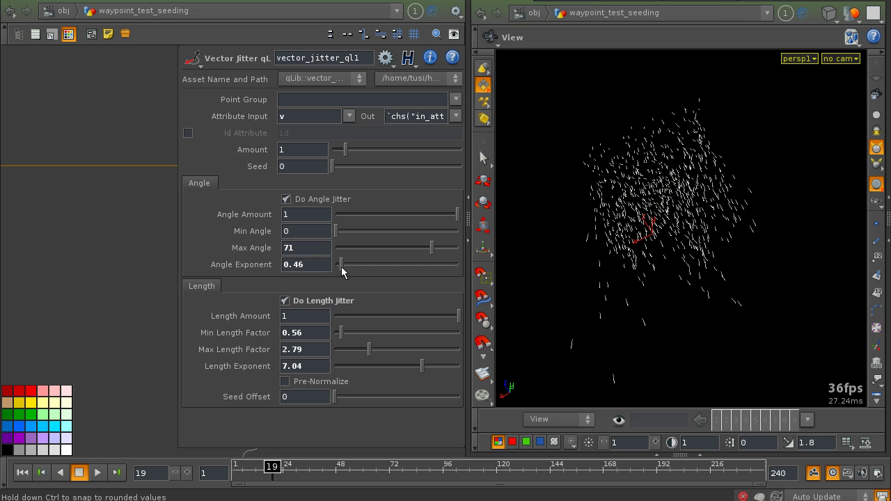
left_click(415, 247)
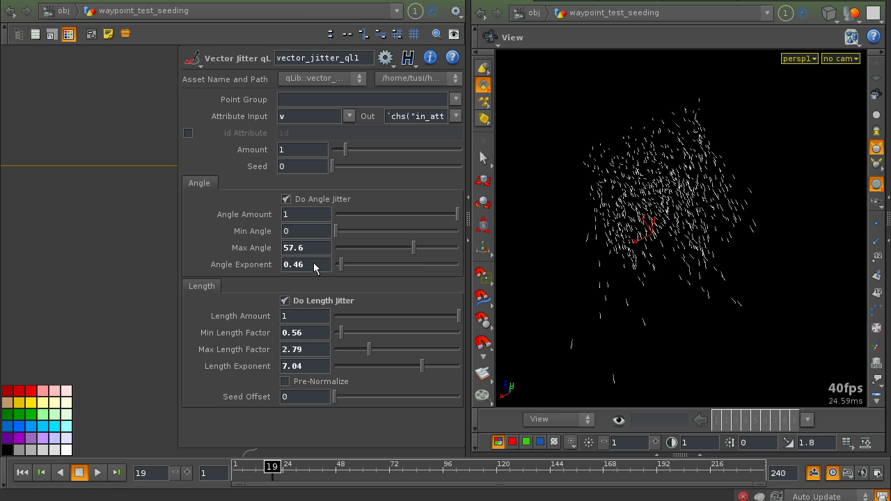
Replay the jittered particle simulation from the first frame and stop at frame 55
key("ctrl+Up")
key("Up")
key("Up")
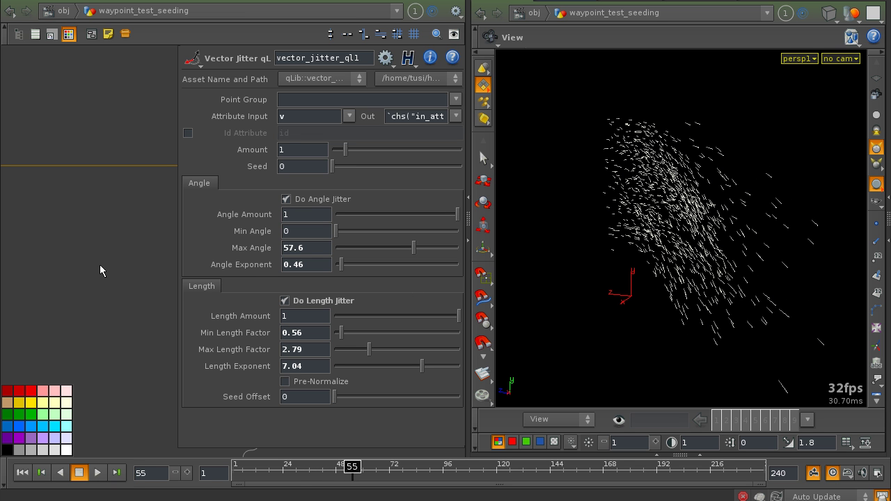
Render all wedges of wp_particle_seeded_wedge_0 inside ROP_SEED and return to the geometry network
key("p")
middle_click_drag(345, 310, 357, 172)
left_click_drag(223, 242, 321, 273)
key("i")
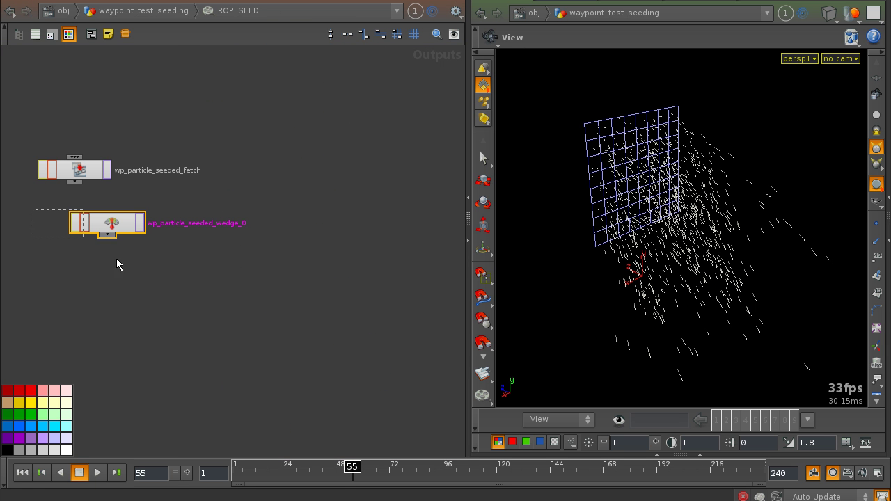
key("p")
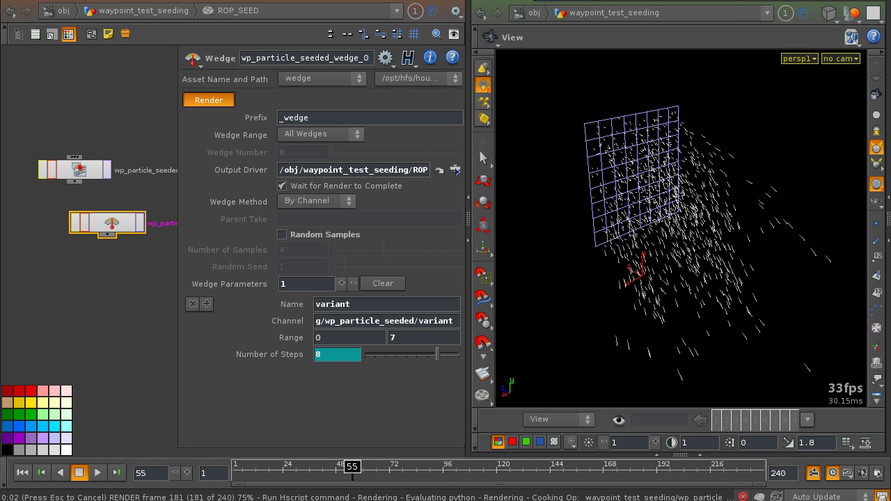
left_click_drag(281, 156, 319, 220)
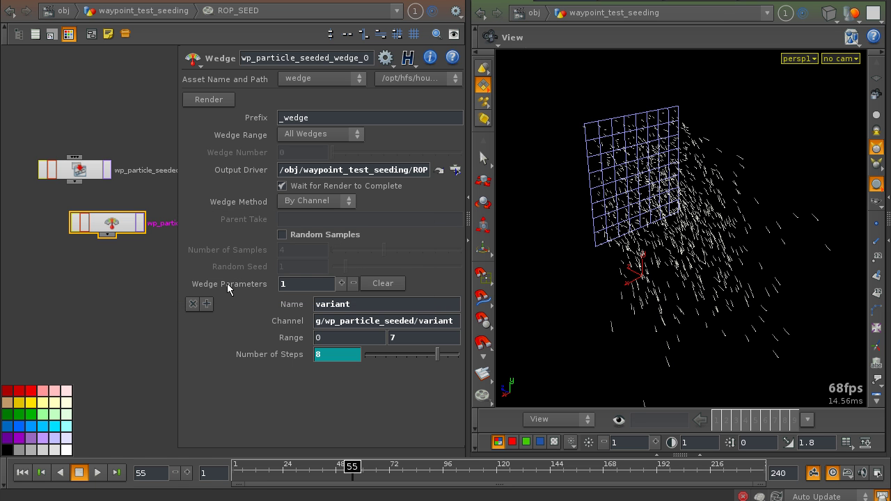
key("p")
key("u")
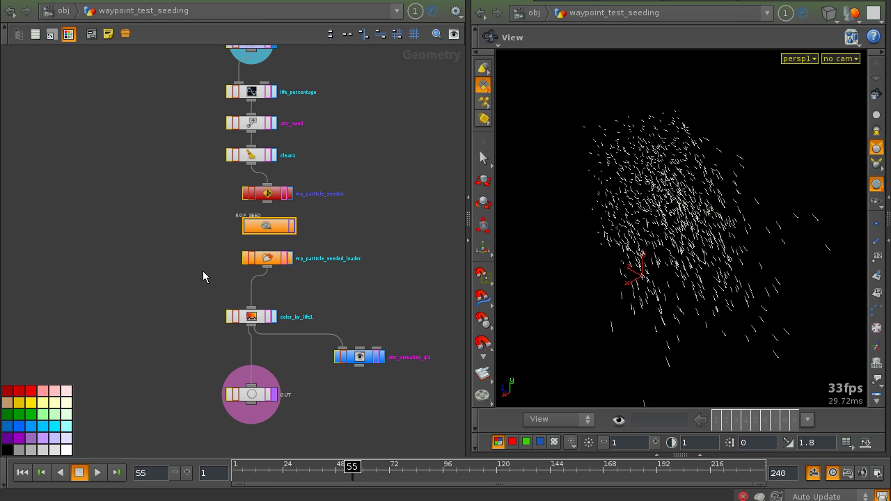
Display the re-rendered variants through wp_particle_seeded_loader, switch the display to OUT, and scrub to frame 68
left_click(291, 259)
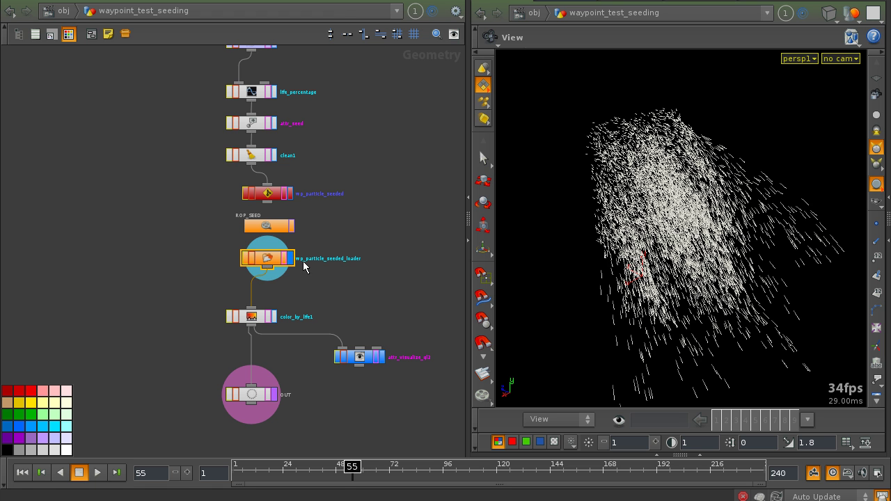
left_click(273, 394)
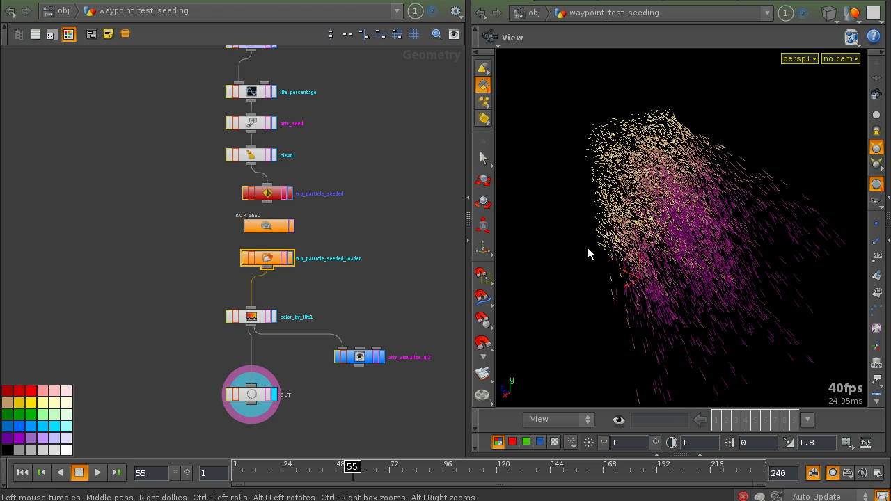
left_click_drag(595, 238, 604, 313)
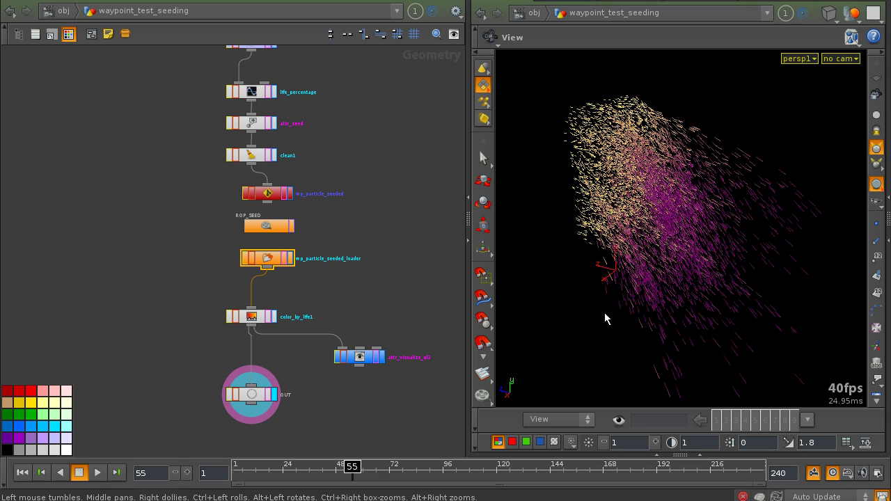
left_click_drag(353, 478, 381, 492)
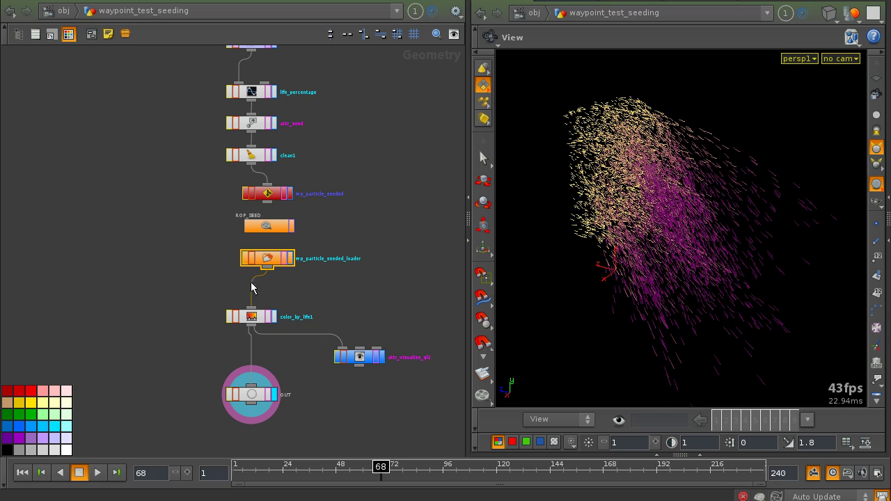
Examine the Waypoint parameters of wp_particle_seeded and close them
middle_click_drag(191, 275, 174, 246)
scroll(178, 269, "up", 1)
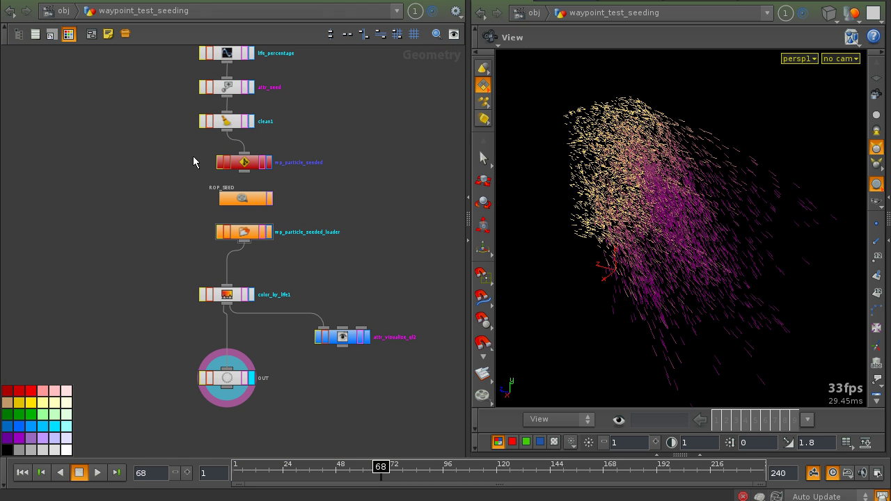
left_click(244, 164)
key("p")
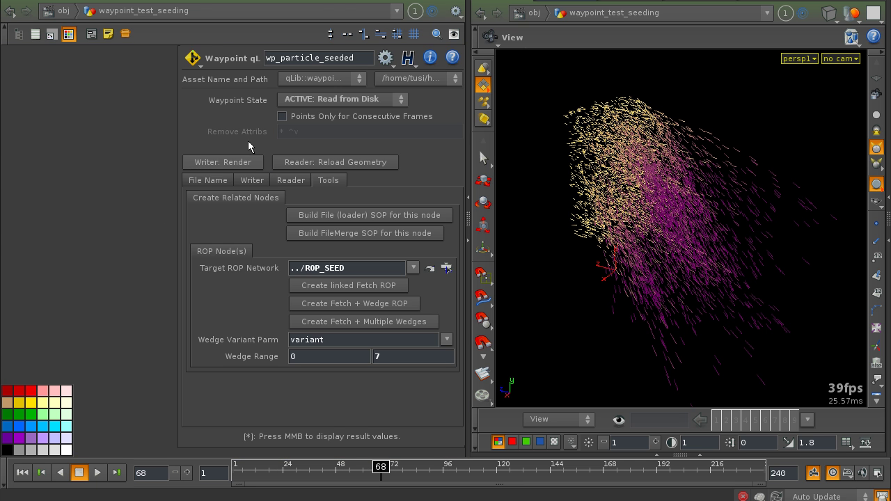
key("p")
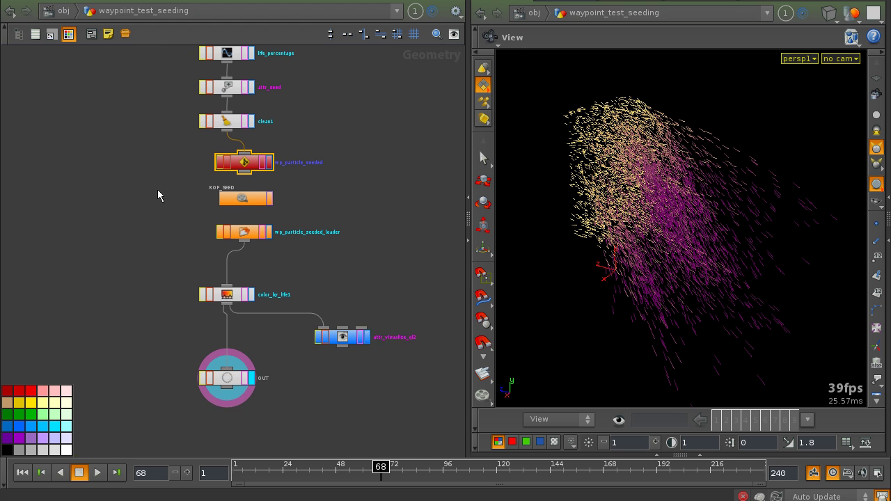